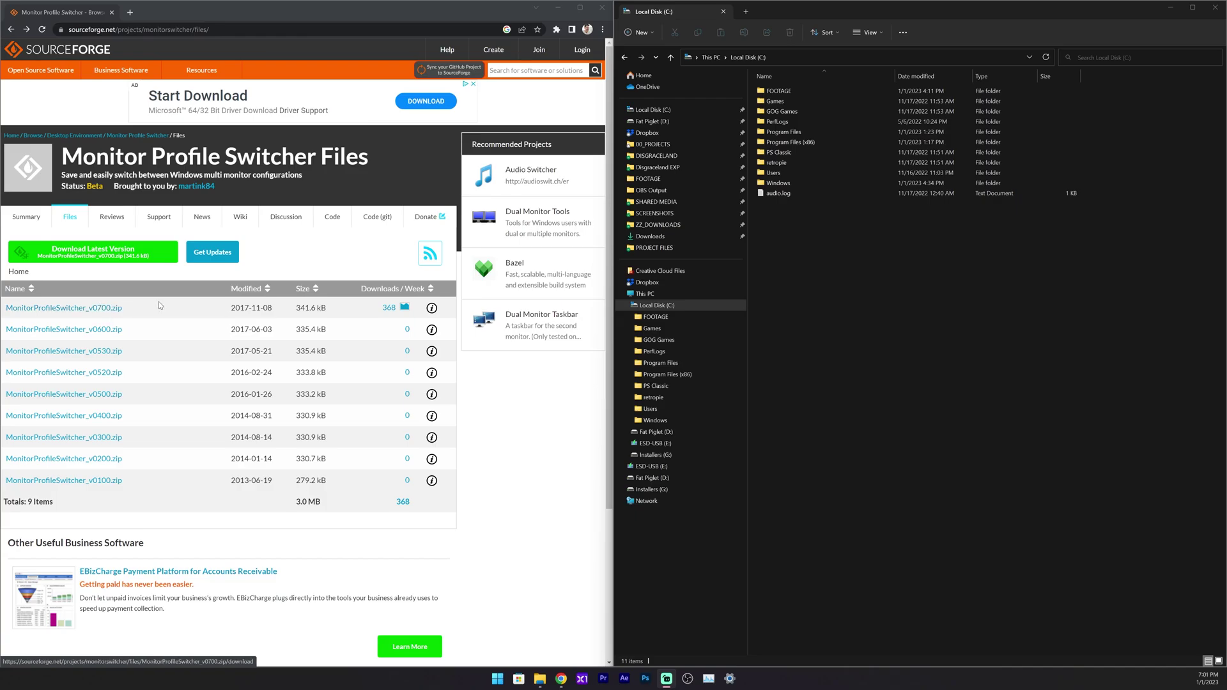
Download MonitorProfileSwitcher_v0700.zip from SourceForge into Downloads and view it in File Explorer
{"action": "left_click", "coordinate": [104, 307]}
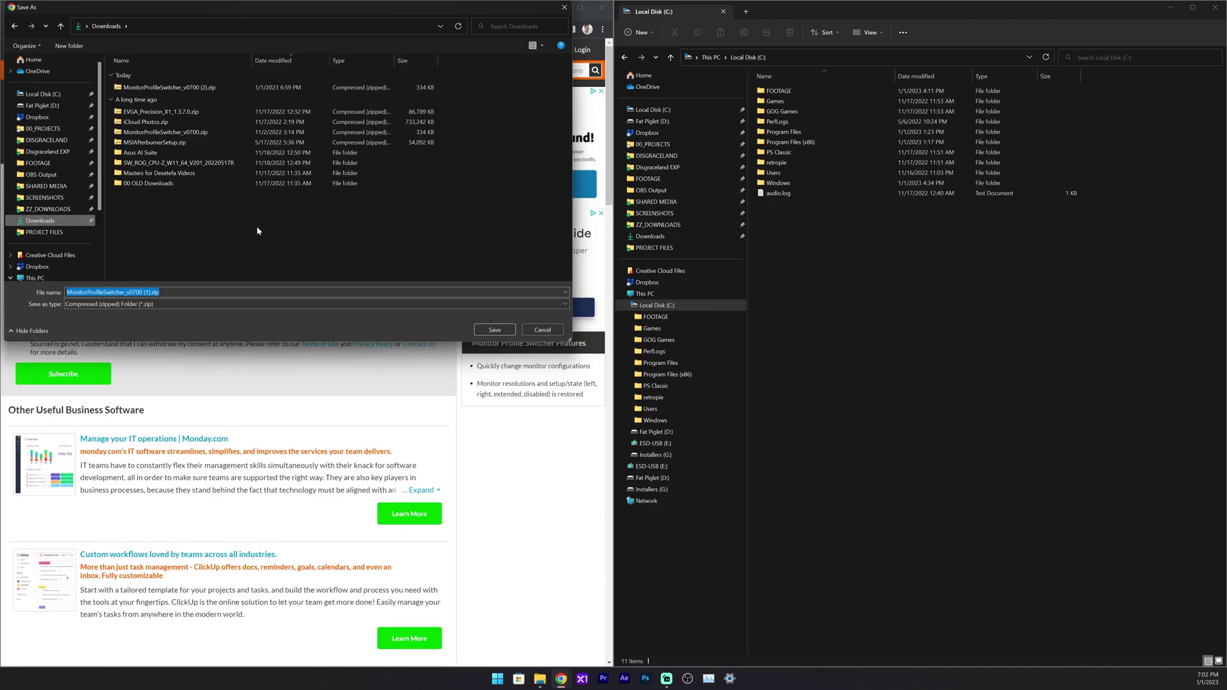
{"action": "left_click", "coordinate": [495, 330]}
{"action": "left_click", "coordinate": [650, 236]}
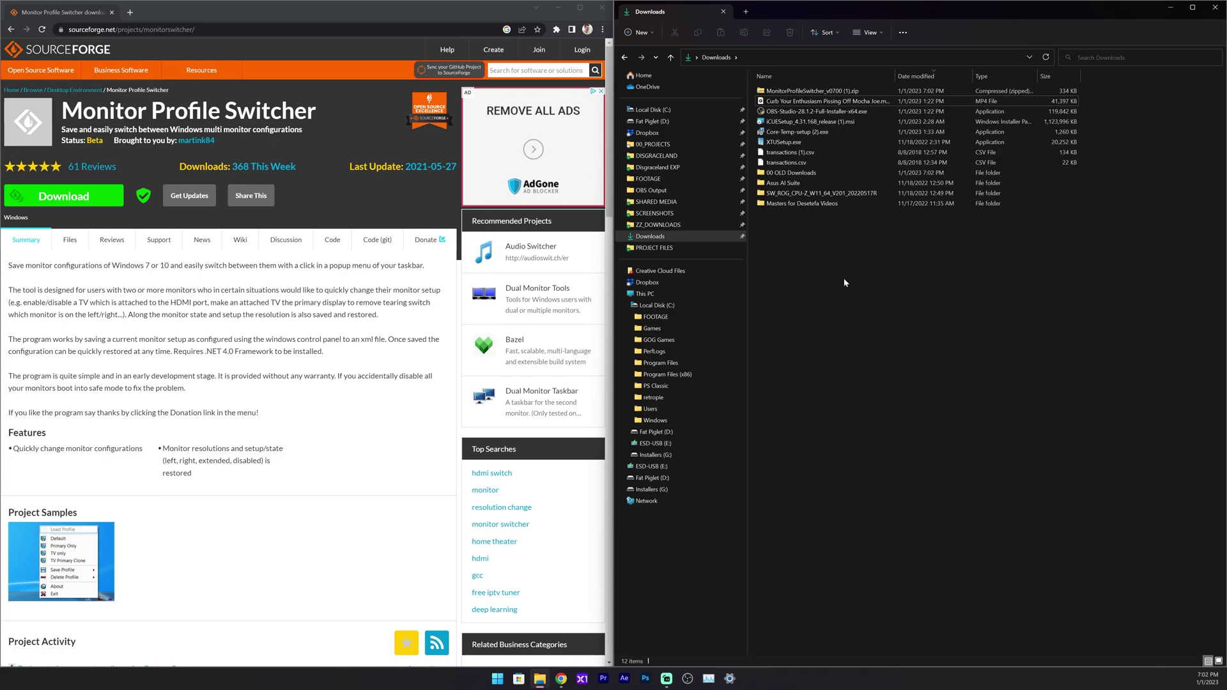
Start Extract All on the zip and create a 'Monitor Switching' folder on C: as destination
{"action": "right_click", "coordinate": [762, 92]}
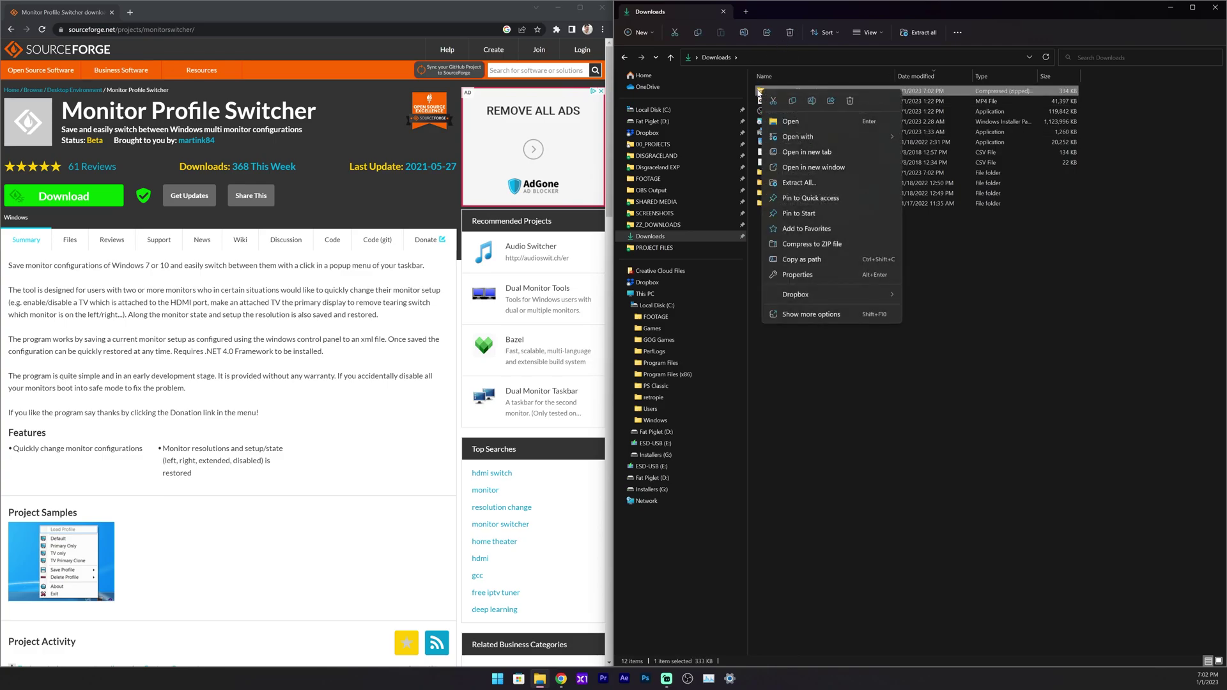
{"action": "left_click", "coordinate": [812, 187]}
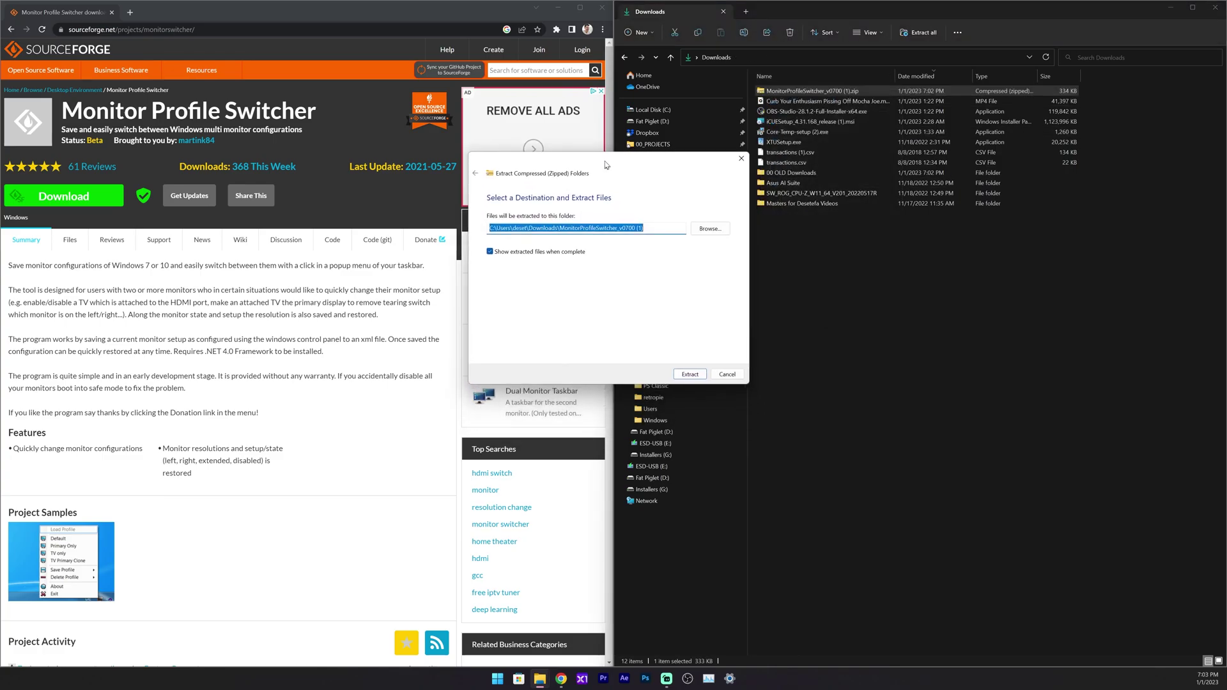
{"action": "left_click", "coordinate": [709, 217]}
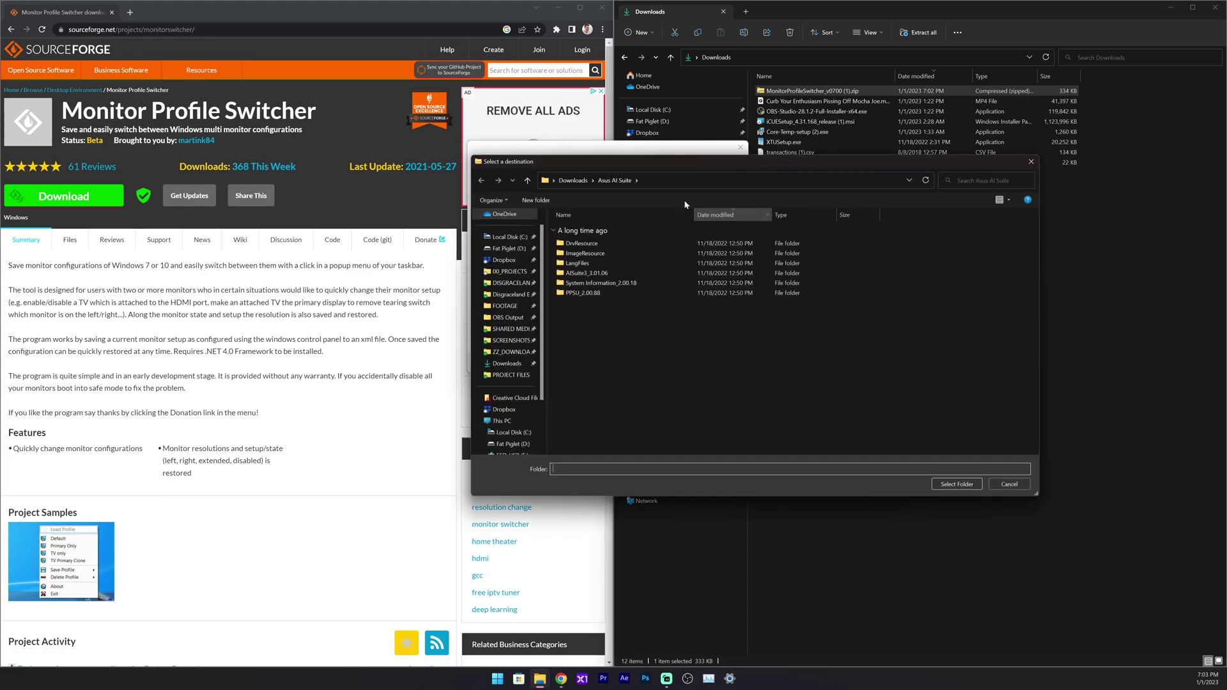
{"action": "left_click", "coordinate": [436, 234]}
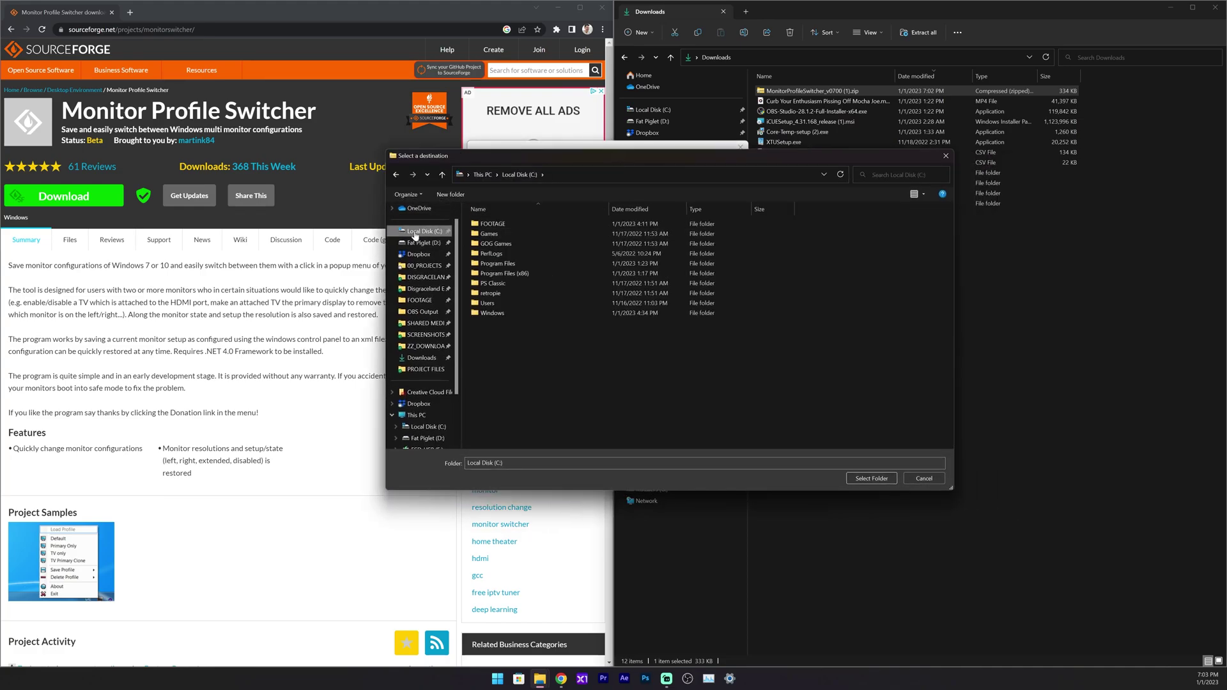
{"action": "left_click", "coordinate": [448, 195]}
{"action": "type", "text": "Monitor Switching"}
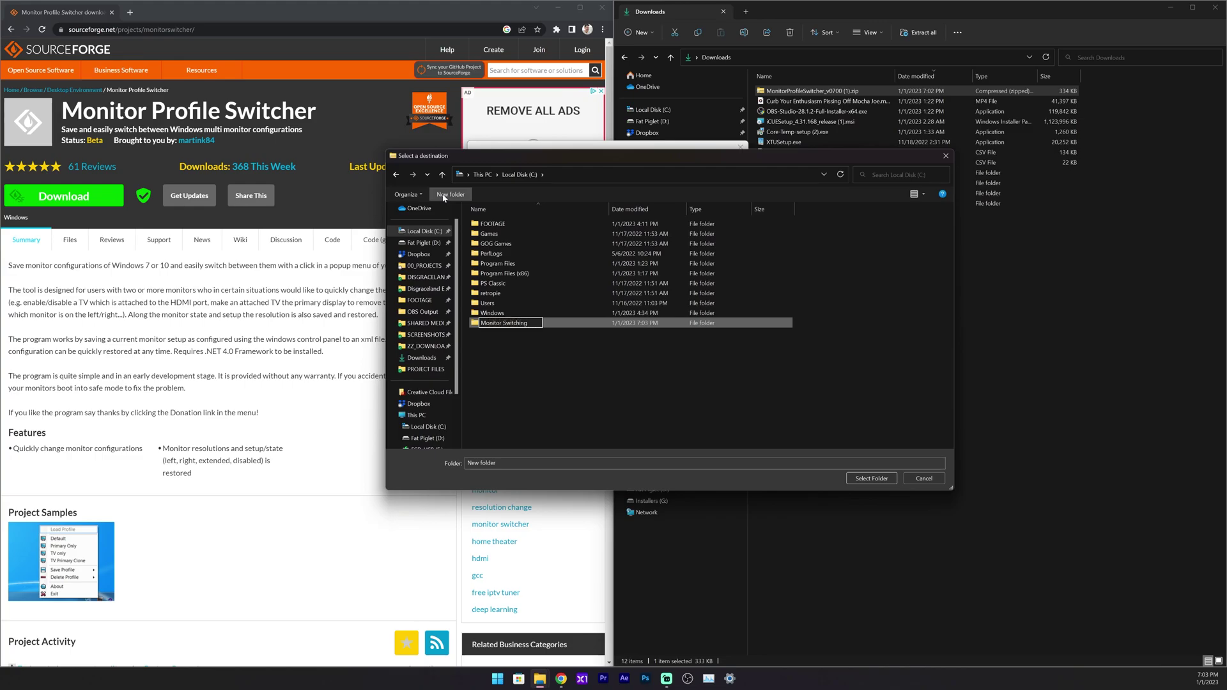
{"action": "key", "text": "Return"}
{"action": "double_click", "coordinate": [474, 323]}
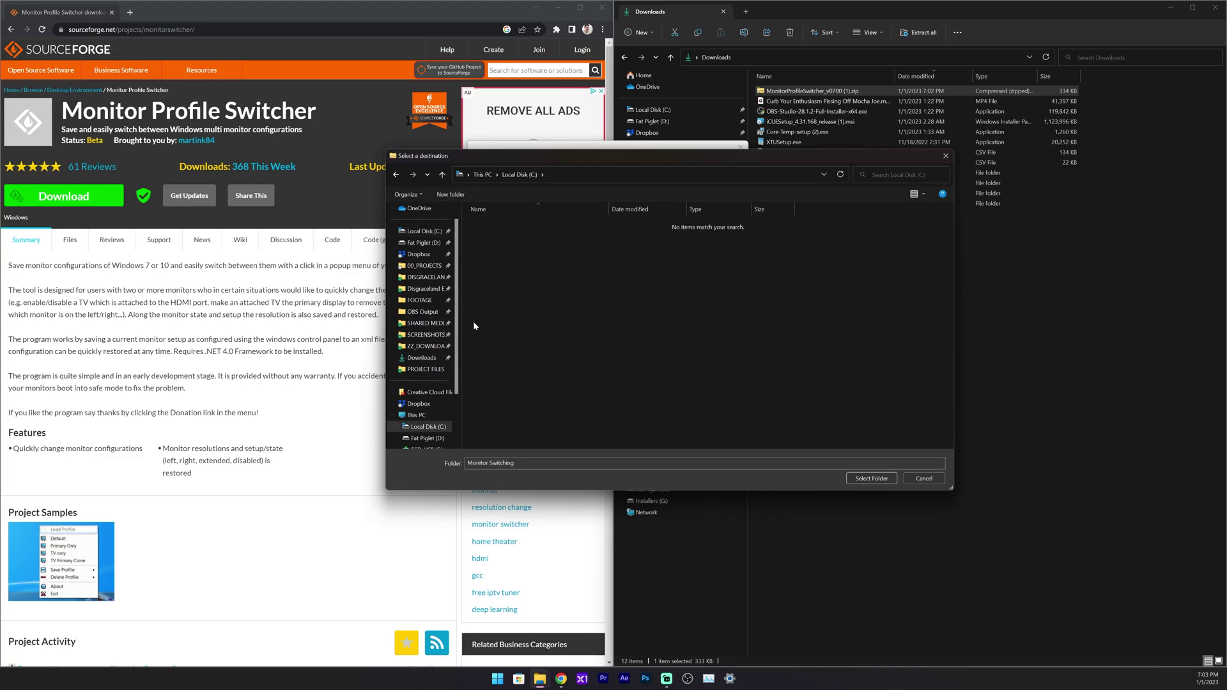
Create a 'Monitor Profile Switcher' subfolder and extract the zip into it
{"action": "left_click", "coordinate": [447, 194]}
{"action": "type", "text": "Monit"}
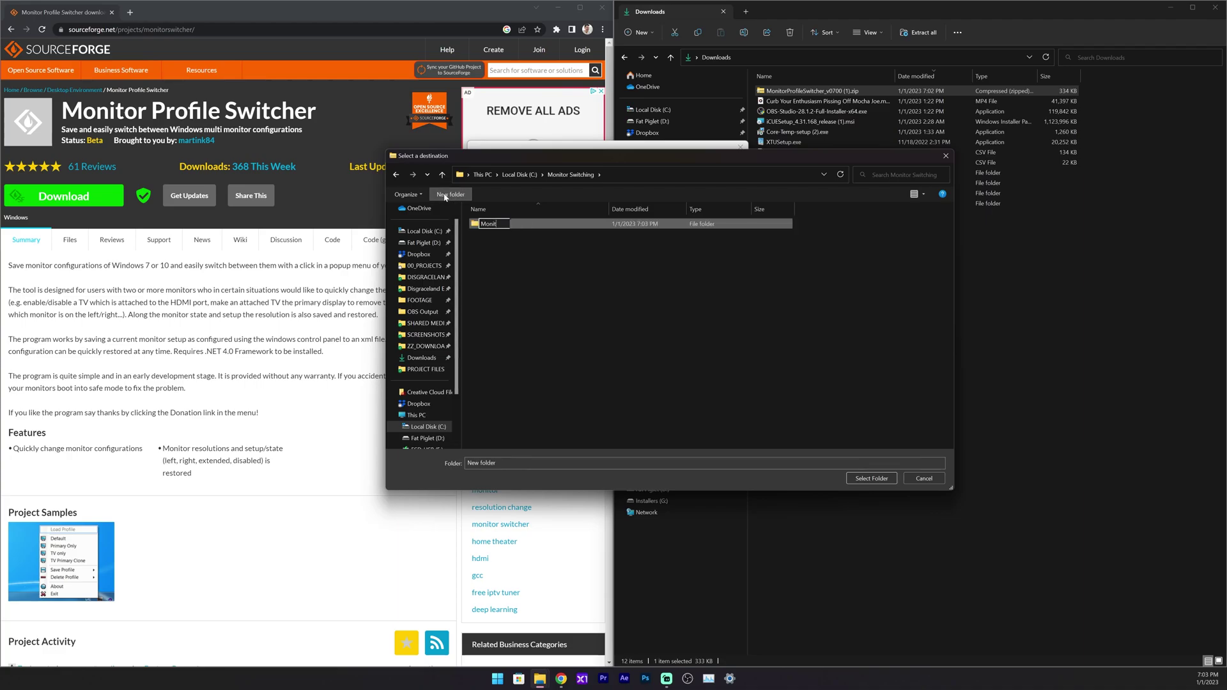
{"action": "type", "text": "or Profile Switcher"}
{"action": "key", "text": "Return"}
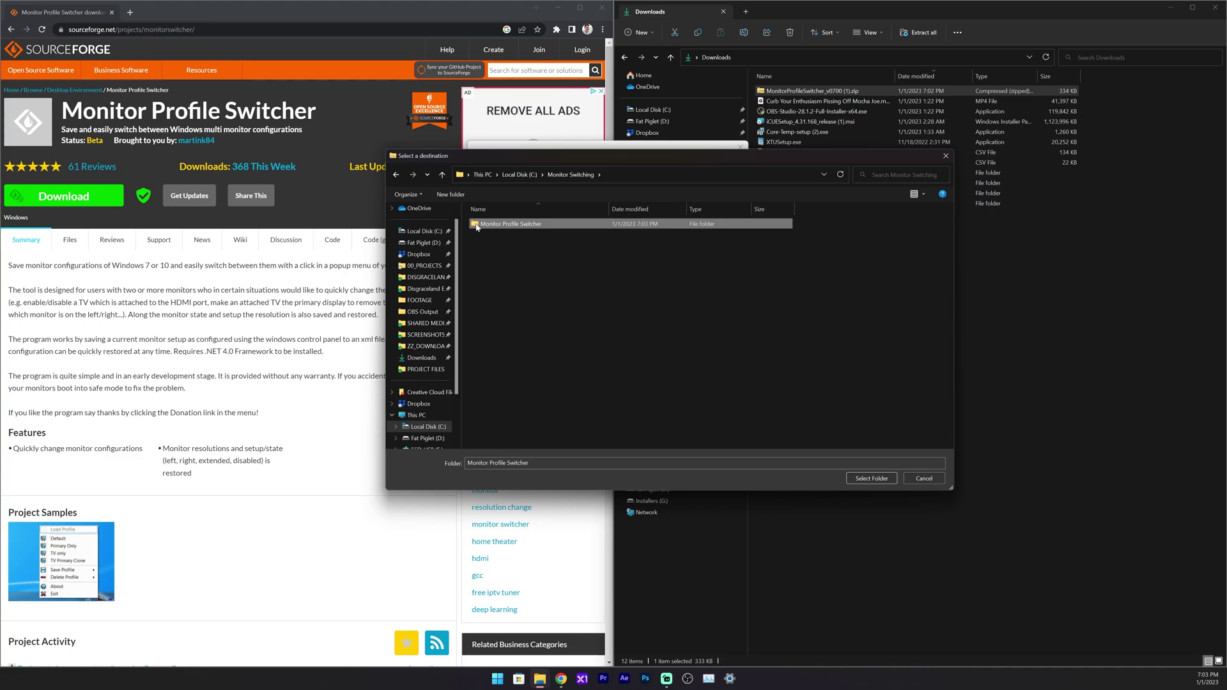
{"action": "left_click", "coordinate": [871, 478]}
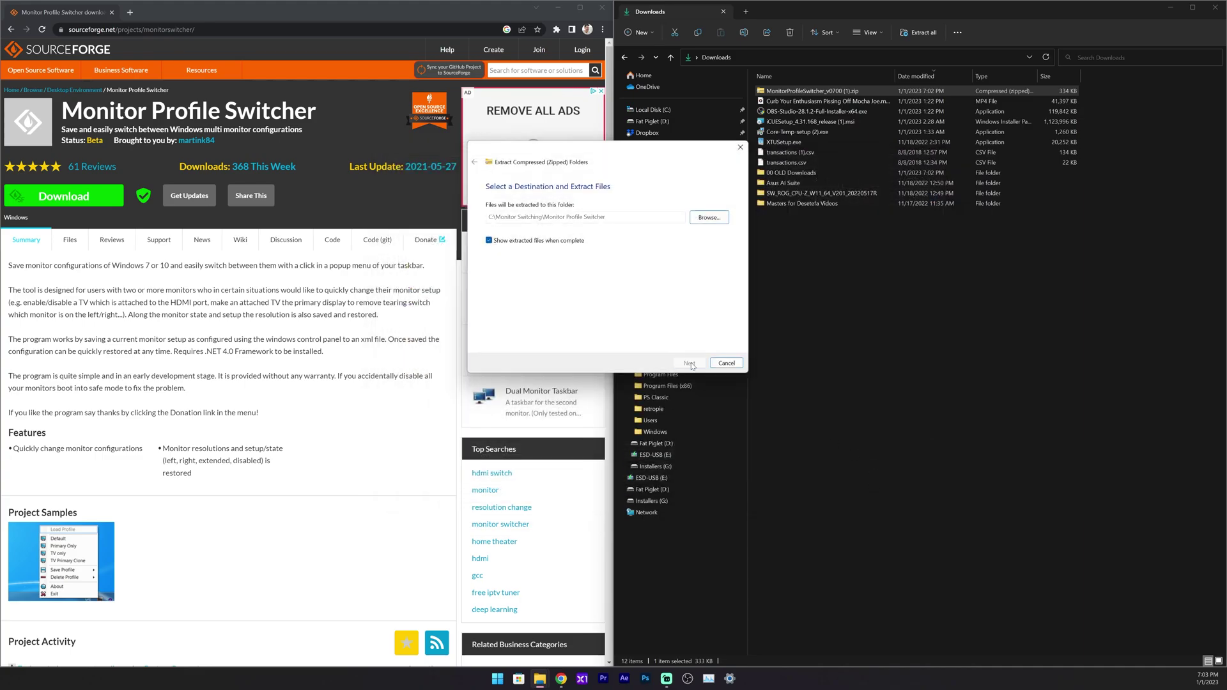
{"action": "left_click", "coordinate": [690, 362]}
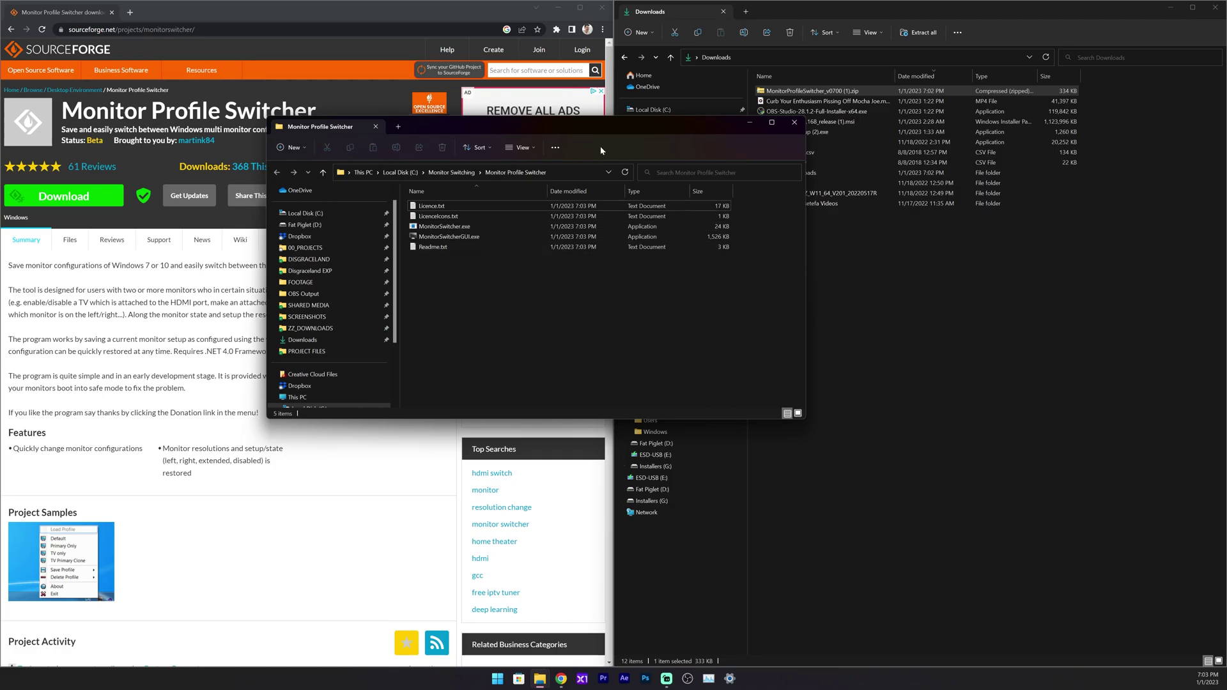
{"action": "left_click", "coordinate": [794, 122]}
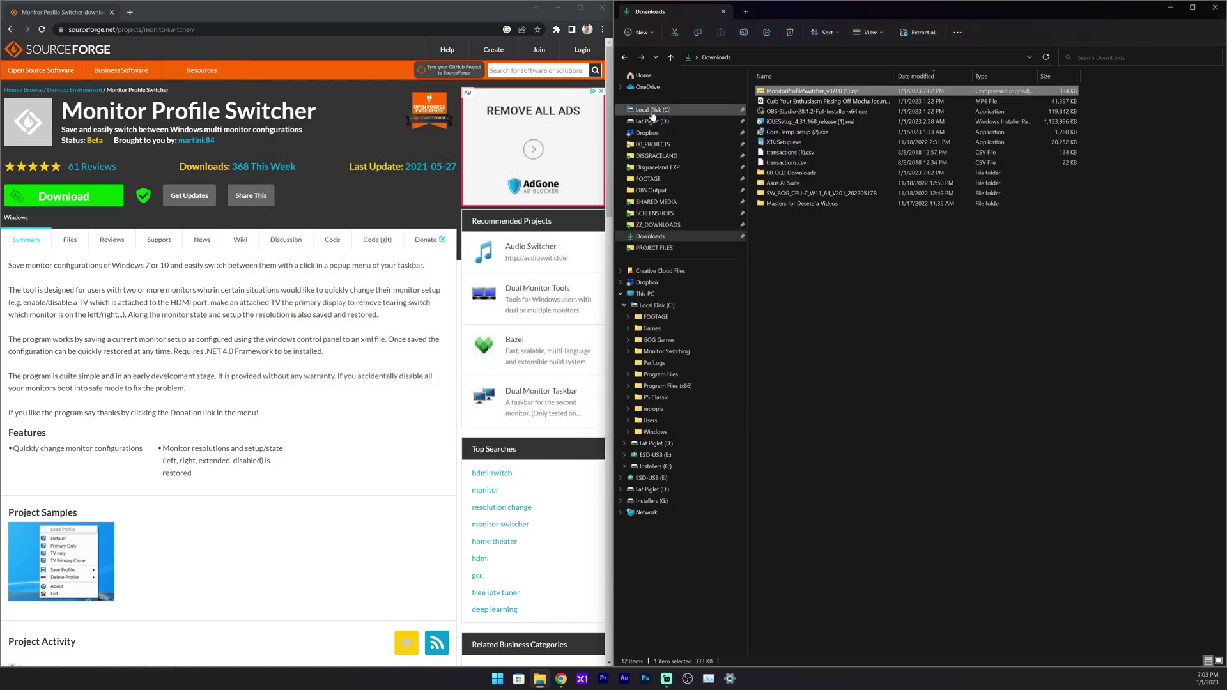
In C:\Monitor Switching\Monitor Profile Switcher, create a shortcut to MonitorSwitcherGUI.exe
{"action": "left_click", "coordinate": [652, 113]}
{"action": "double_click", "coordinate": [803, 122]}
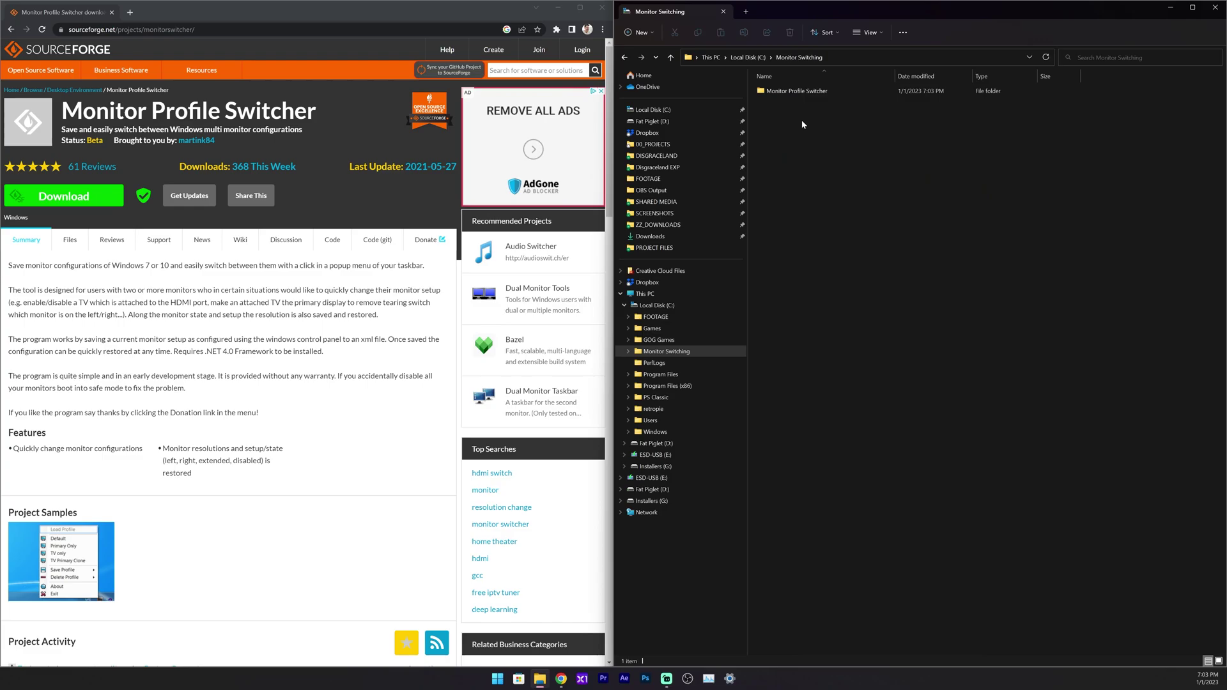
{"action": "double_click", "coordinate": [776, 91]}
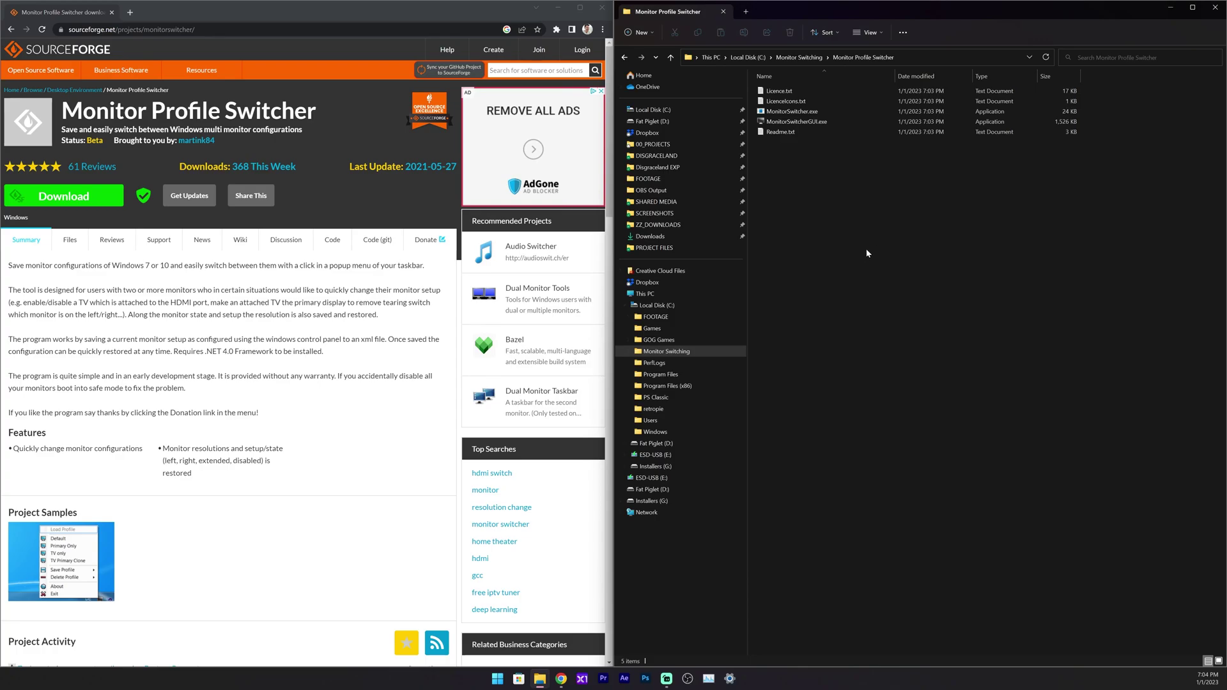
{"action": "left_click", "coordinate": [783, 122]}
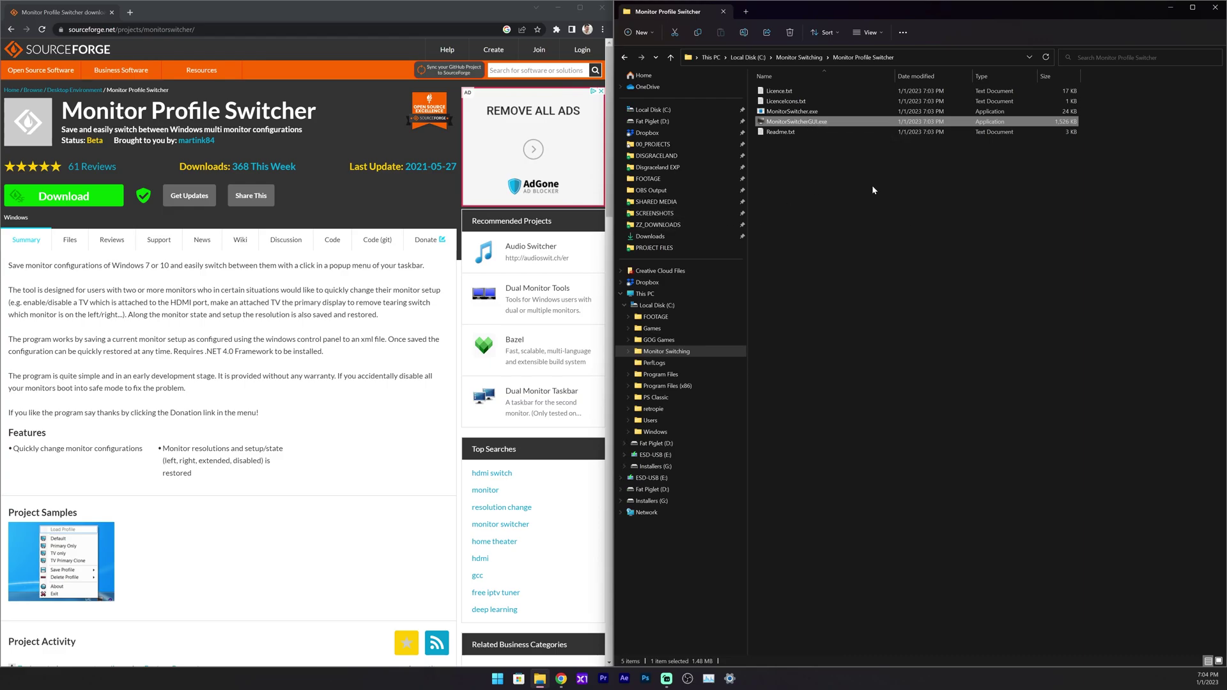
{"action": "right_click", "coordinate": [800, 122]}
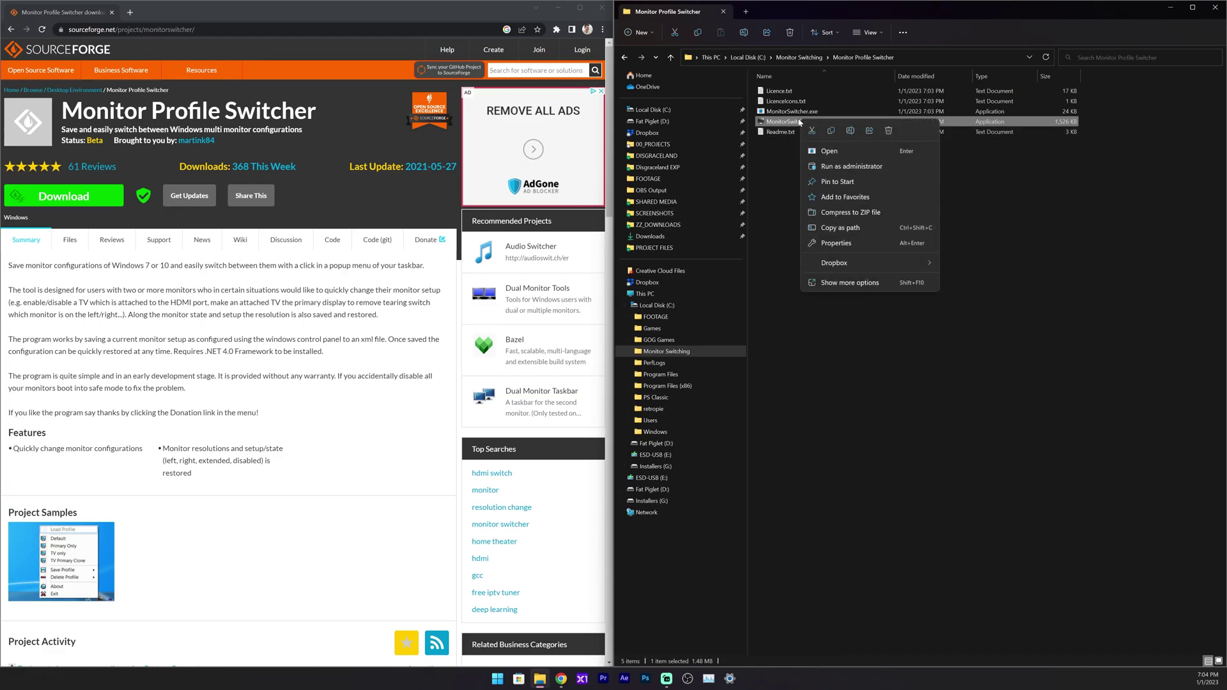
{"action": "left_click", "coordinate": [857, 285]}
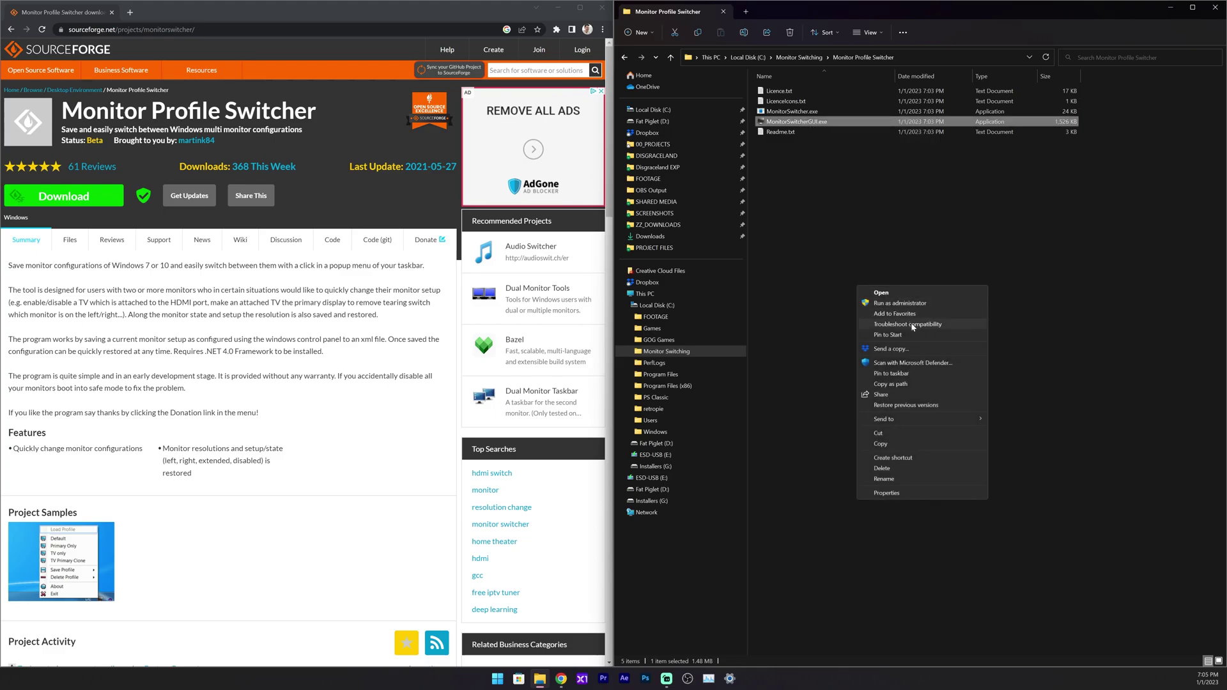
{"action": "left_click", "coordinate": [915, 457]}
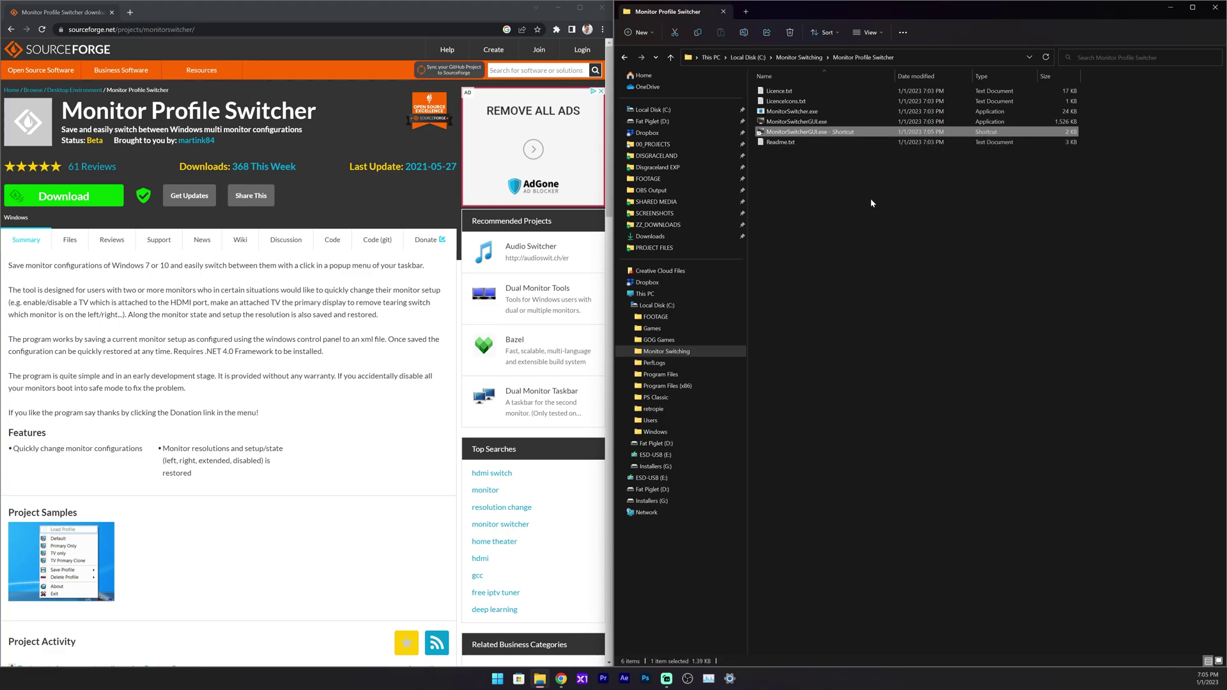
Open the Startup folder with shell:startup and drag the MonitorSwitcherGUI.exe shortcut into it
{"action": "key", "text": "super+r"}
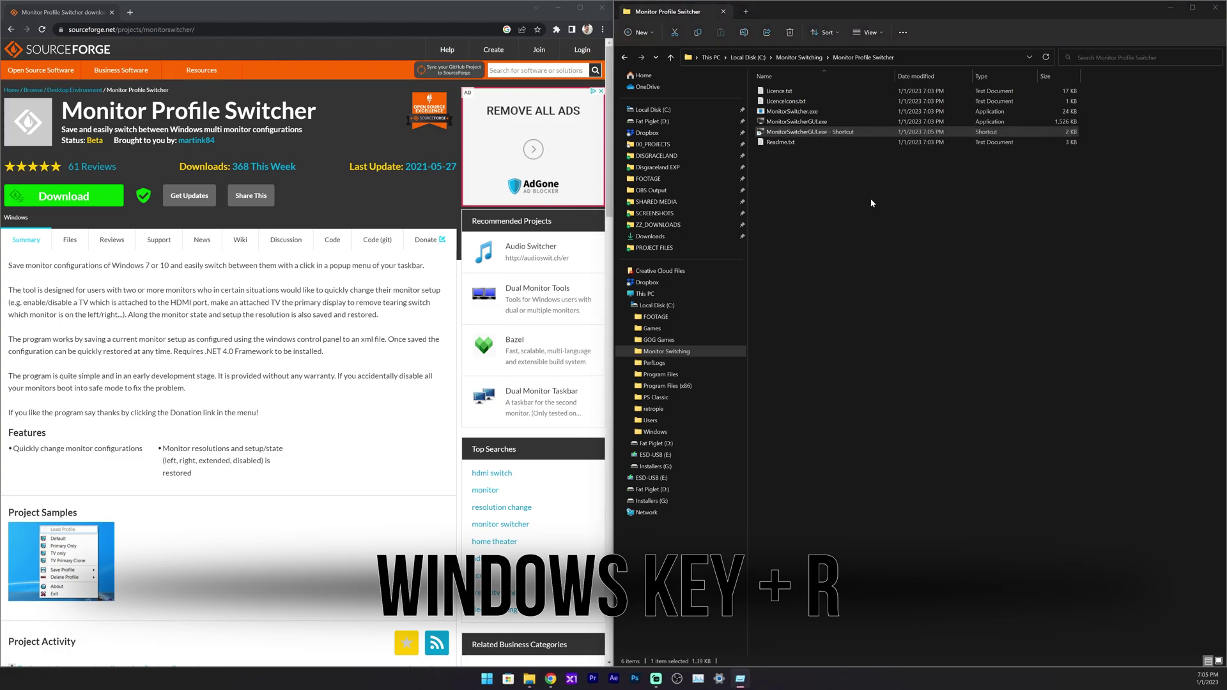
{"action": "key", "text": "super+r"}
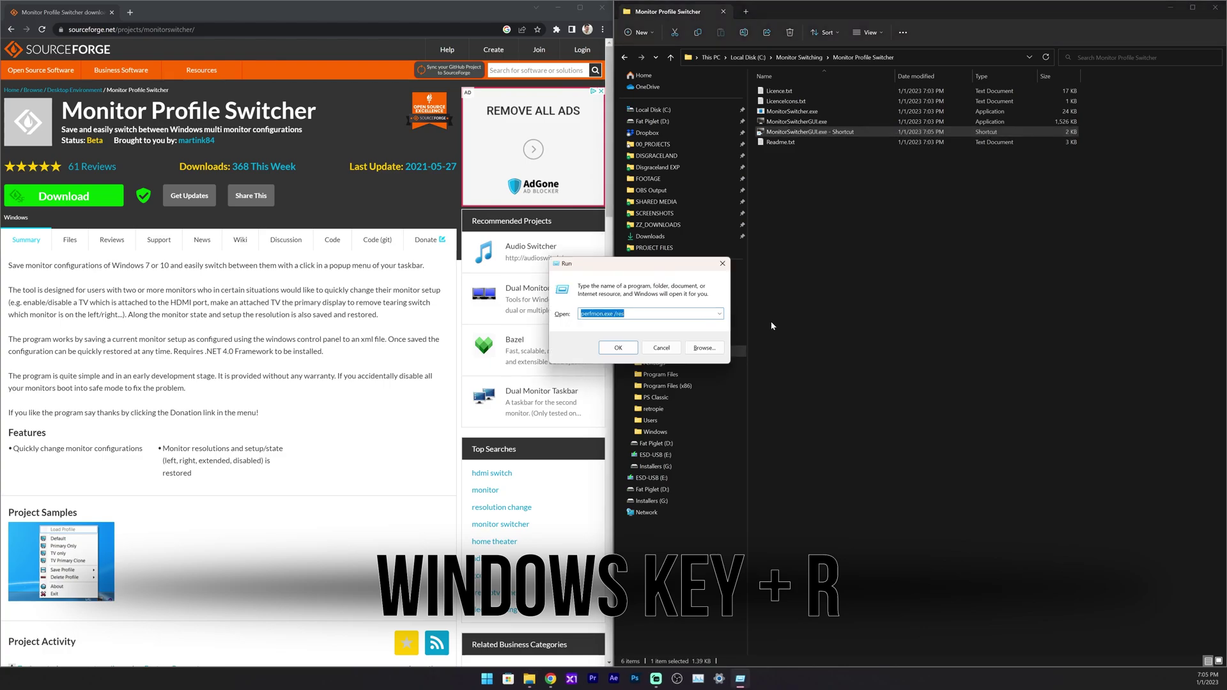
{"action": "type", "text": "shell"}
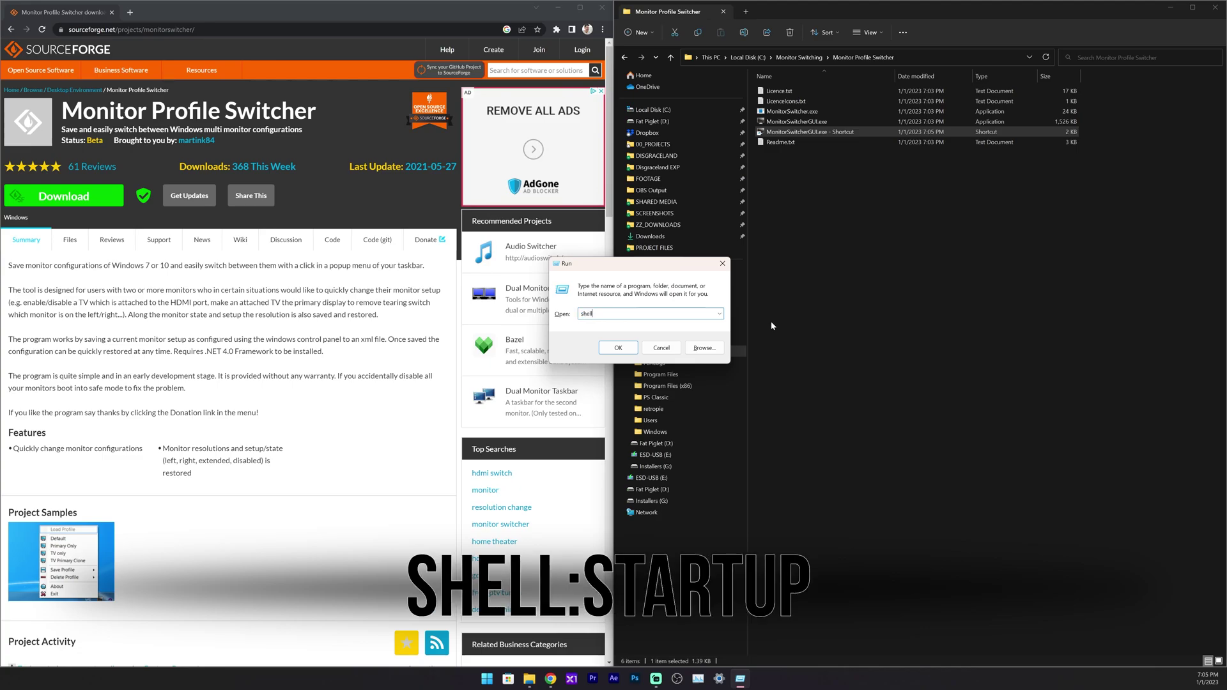
{"action": "type", "text": ":startup"}
{"action": "key", "text": "Return"}
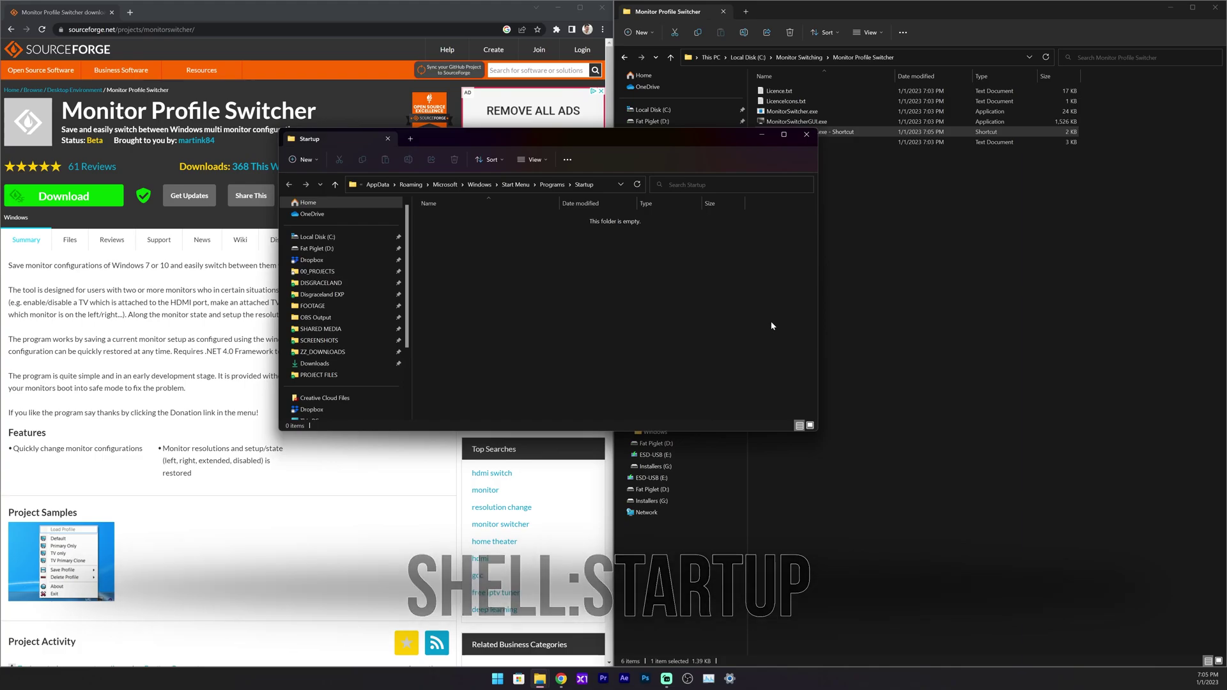
{"action": "left_click_drag", "start_coordinate": [594, 139], "coordinate": [456, 84]}
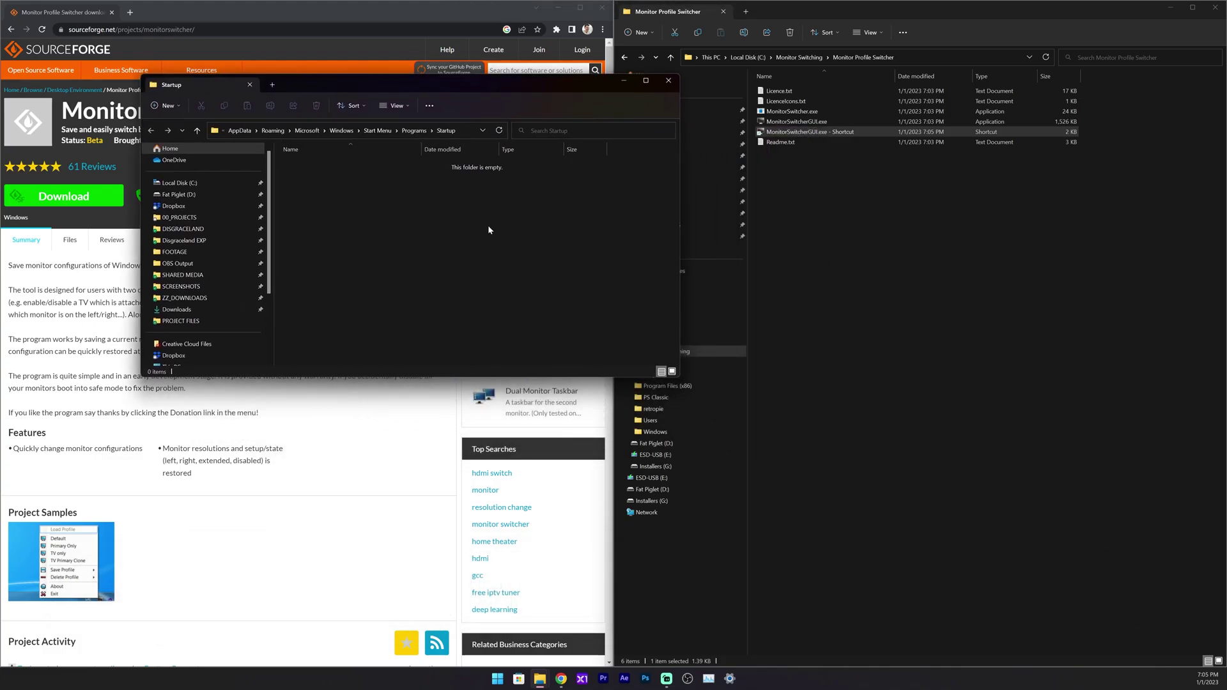
{"action": "left_click", "coordinate": [761, 133]}
{"action": "left_click_drag", "start_coordinate": [759, 136], "coordinate": [343, 231]}
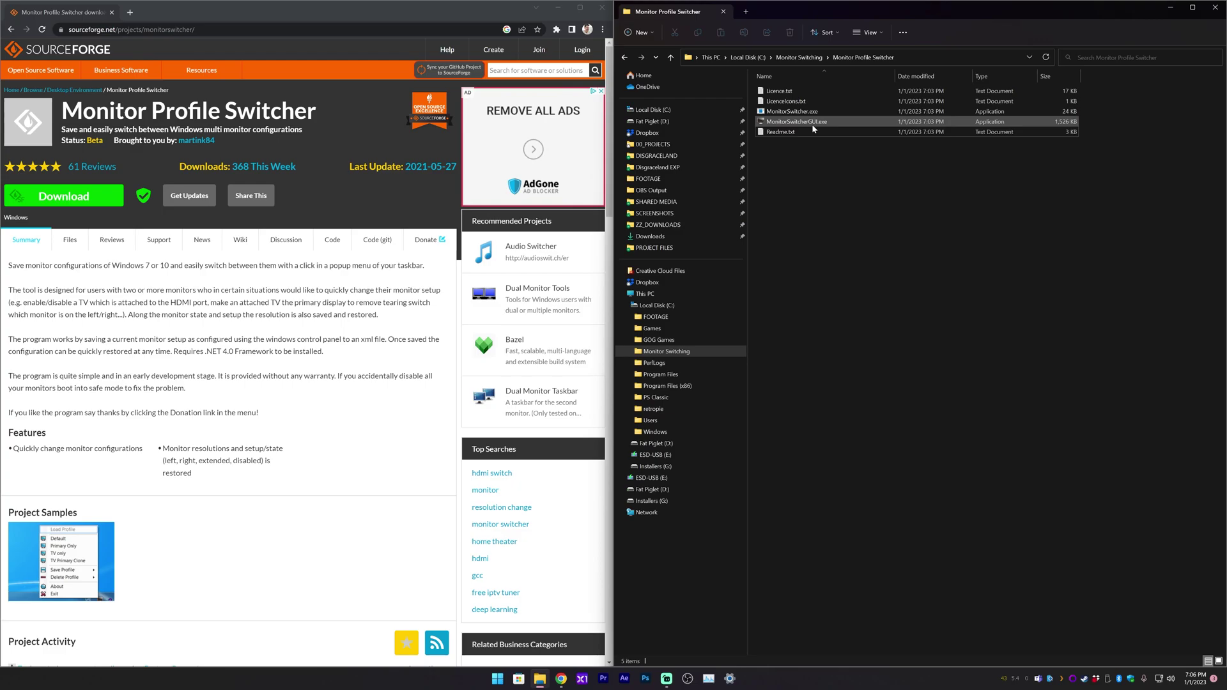
Select MonitorSwitcherGUI.exe, then show the tray icon's Save Profile submenu with New Profile..
{"action": "left_click", "coordinate": [765, 121]}
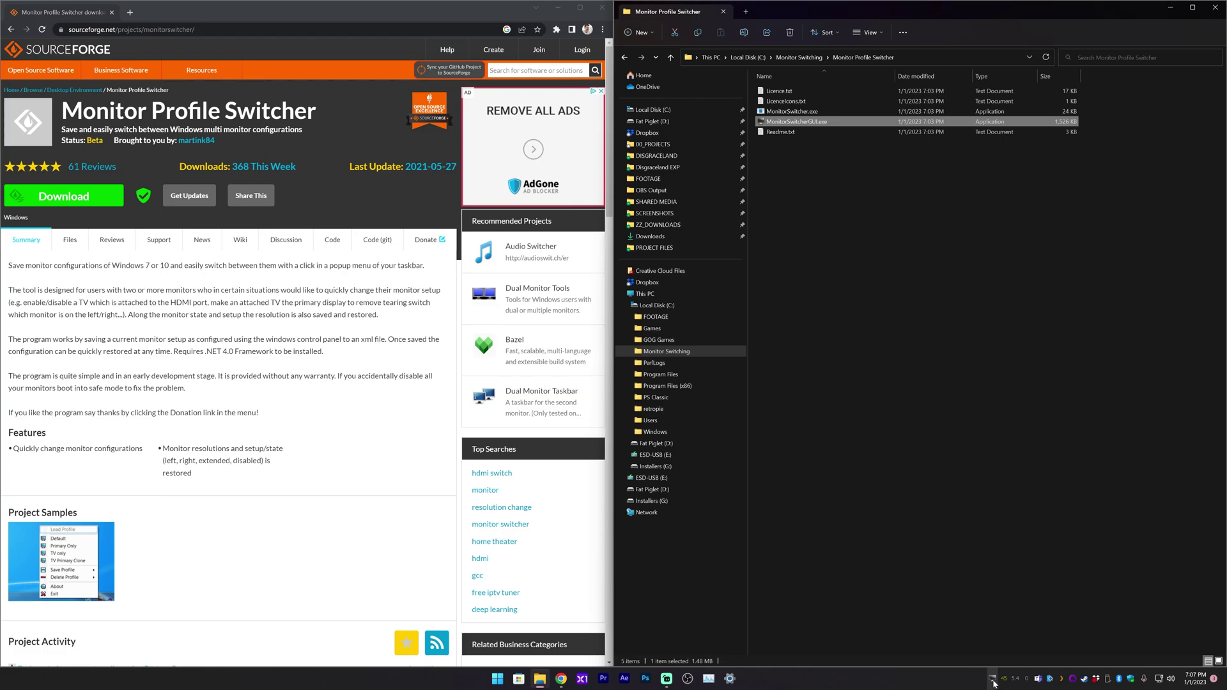
{"action": "right_click", "coordinate": [993, 681]}
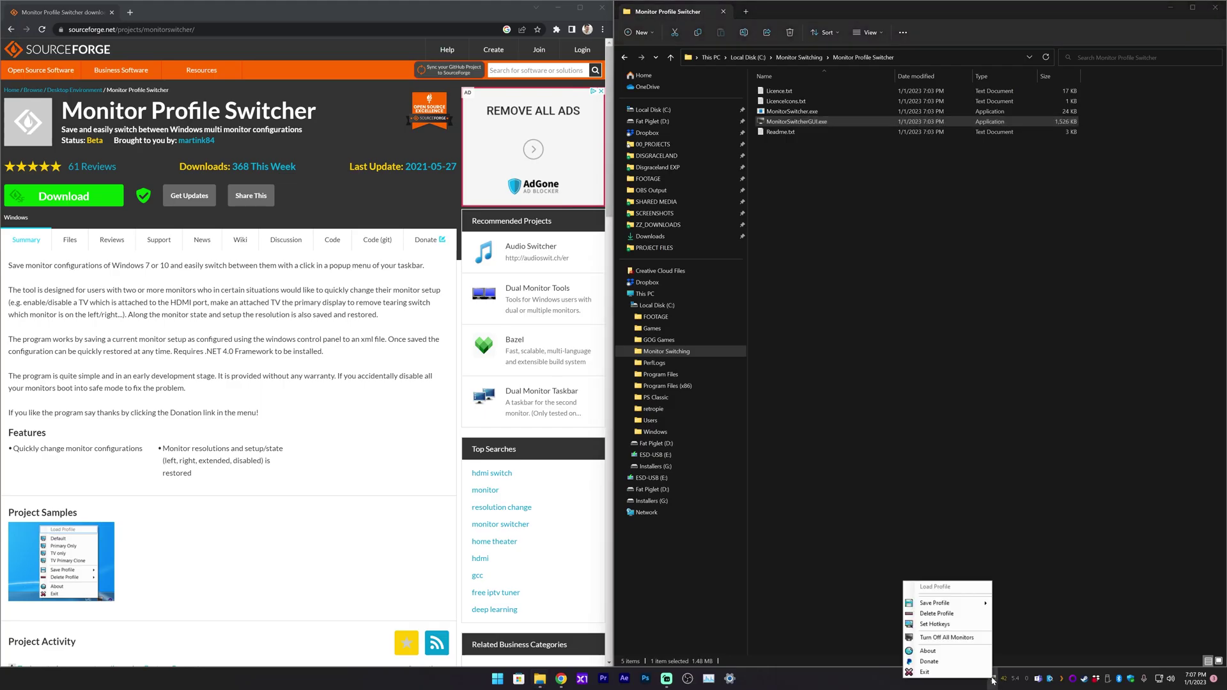
{"action": "mouse_move", "coordinate": [965, 606]}
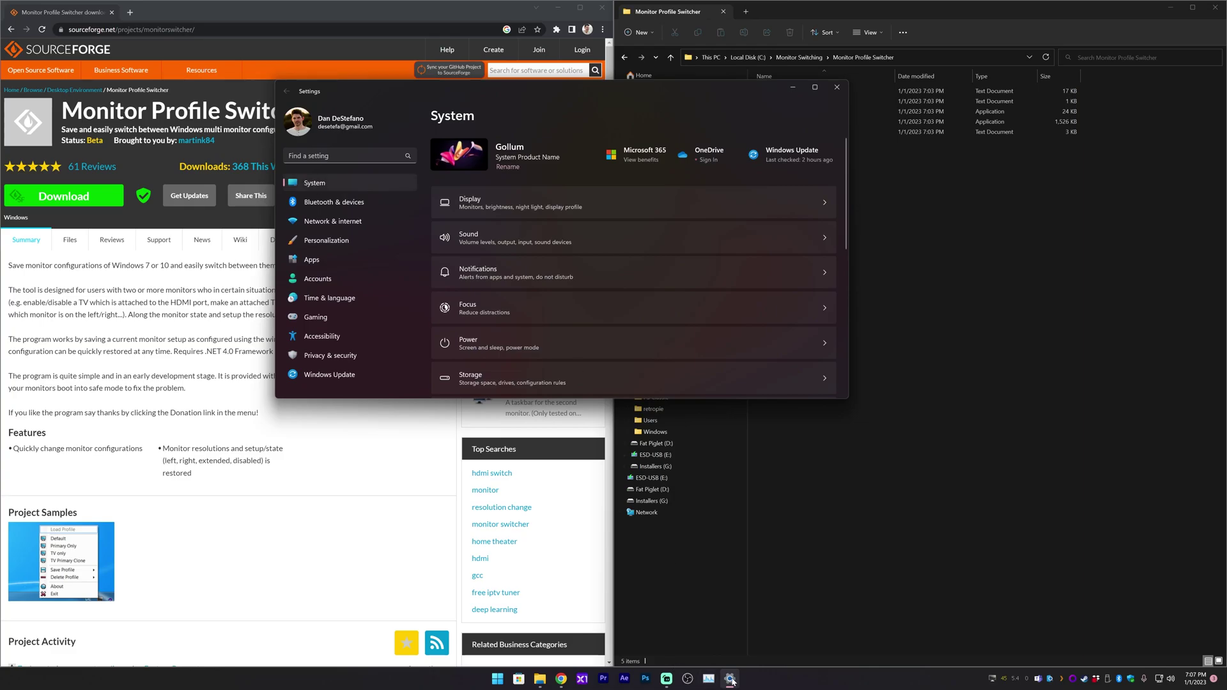
Open Windows Settings' Display page and identify which screen is 1, 2 and 3
{"action": "right_click", "coordinate": [498, 680]}
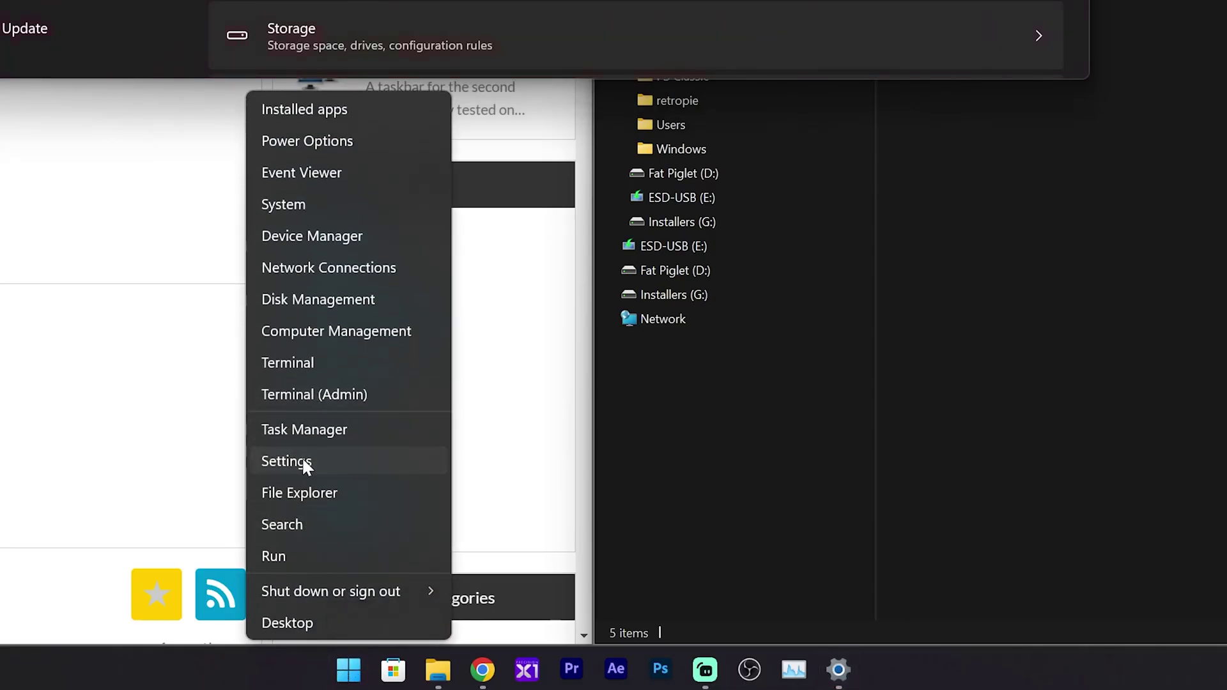
{"action": "left_click", "coordinate": [302, 460]}
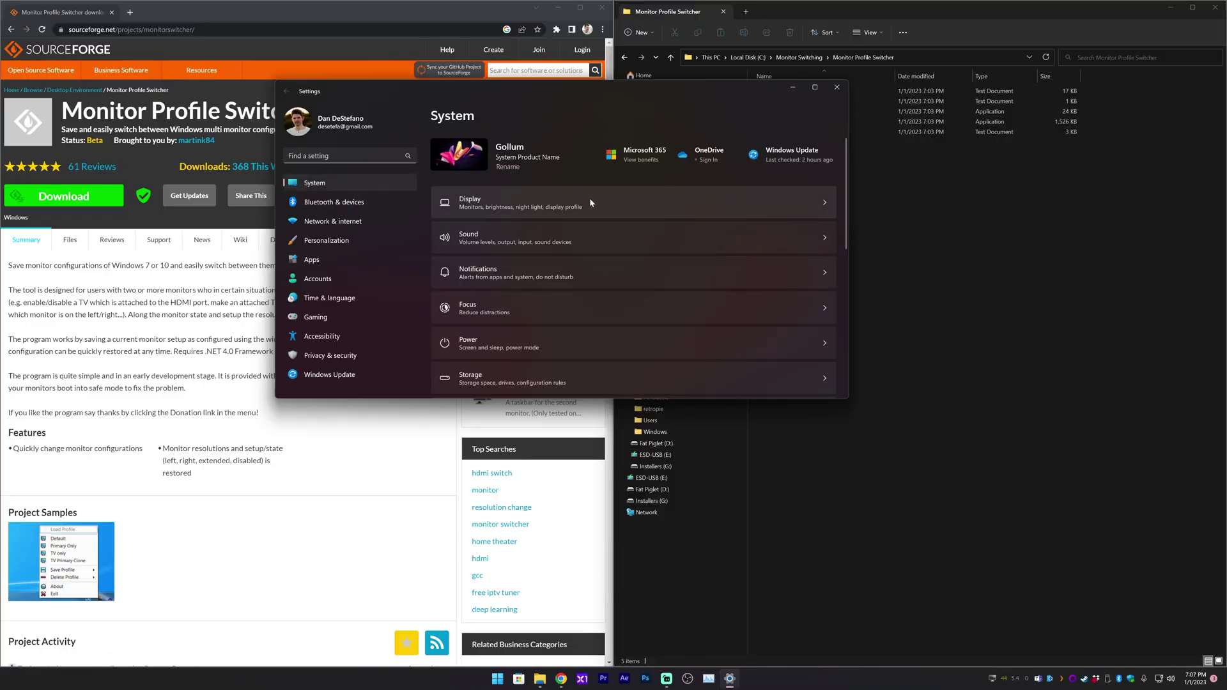
{"action": "left_click", "coordinate": [593, 203]}
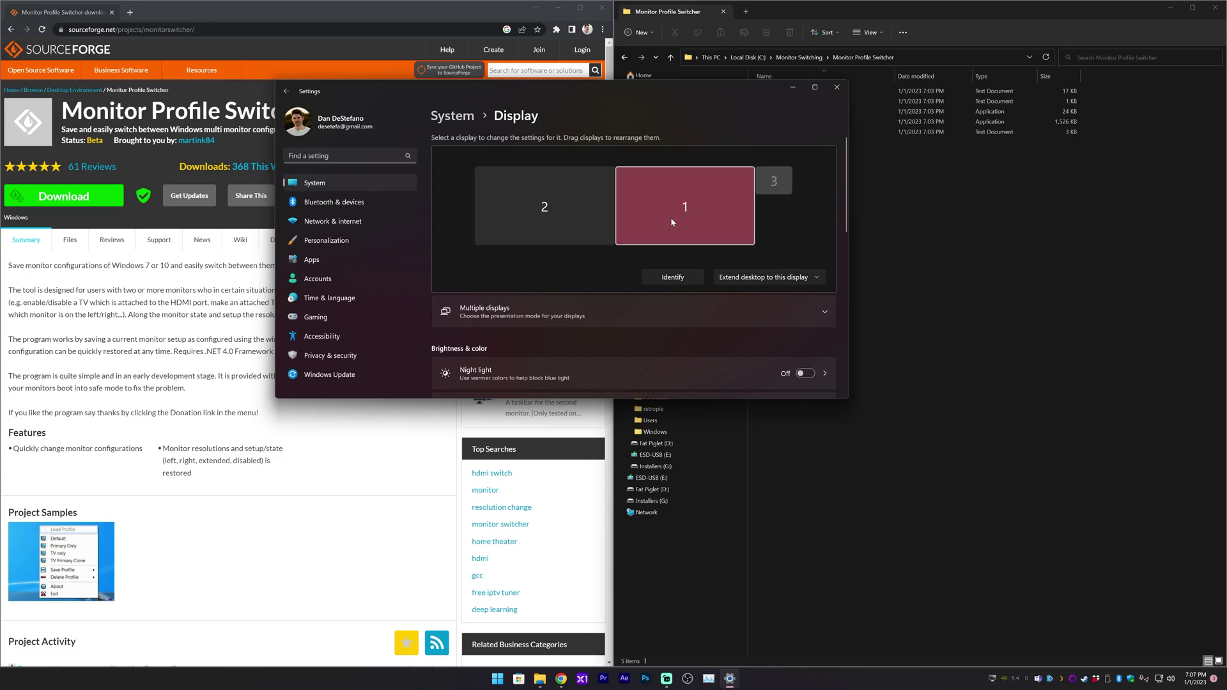
{"action": "left_click", "coordinate": [681, 278]}
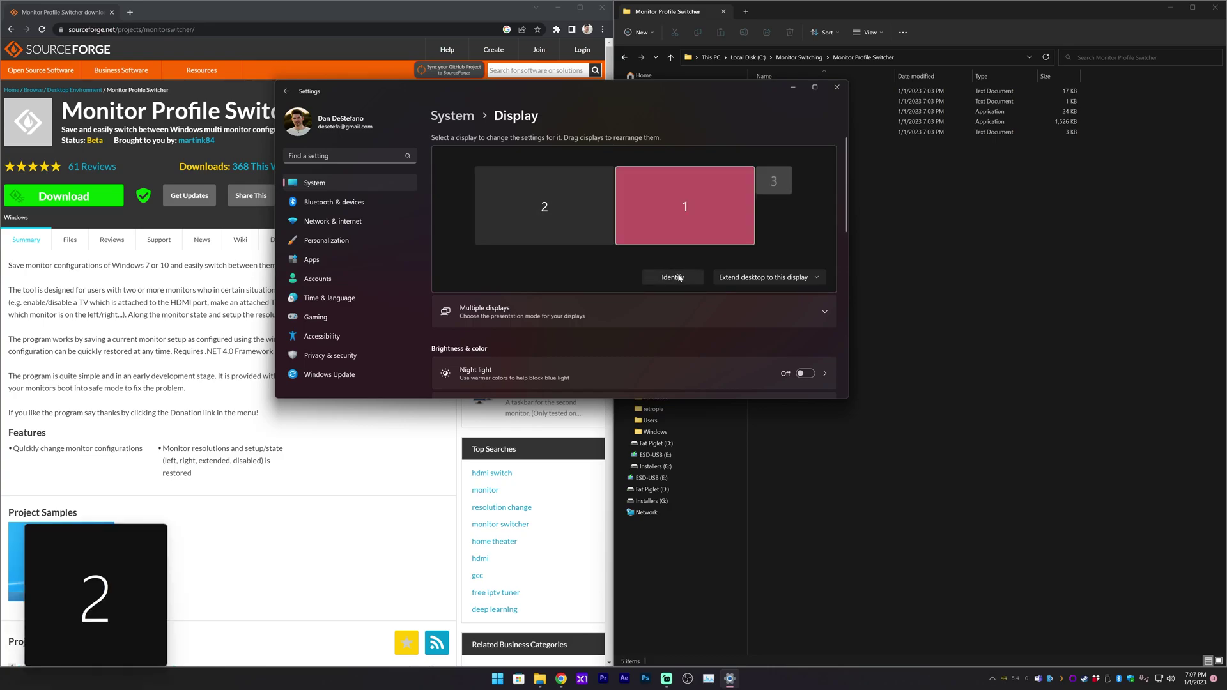
Select the monitor tiles 2, 1 and 3 in turn and enlarge the Settings window
{"action": "left_click", "coordinate": [538, 221]}
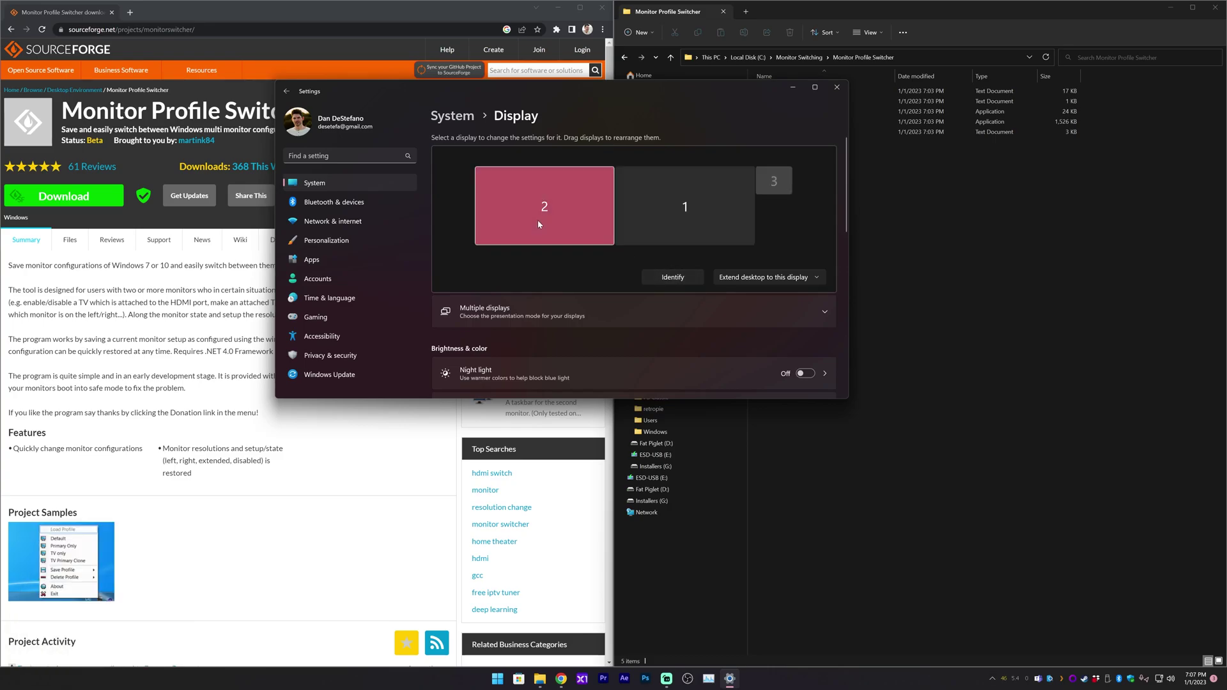
{"action": "left_click", "coordinate": [692, 214]}
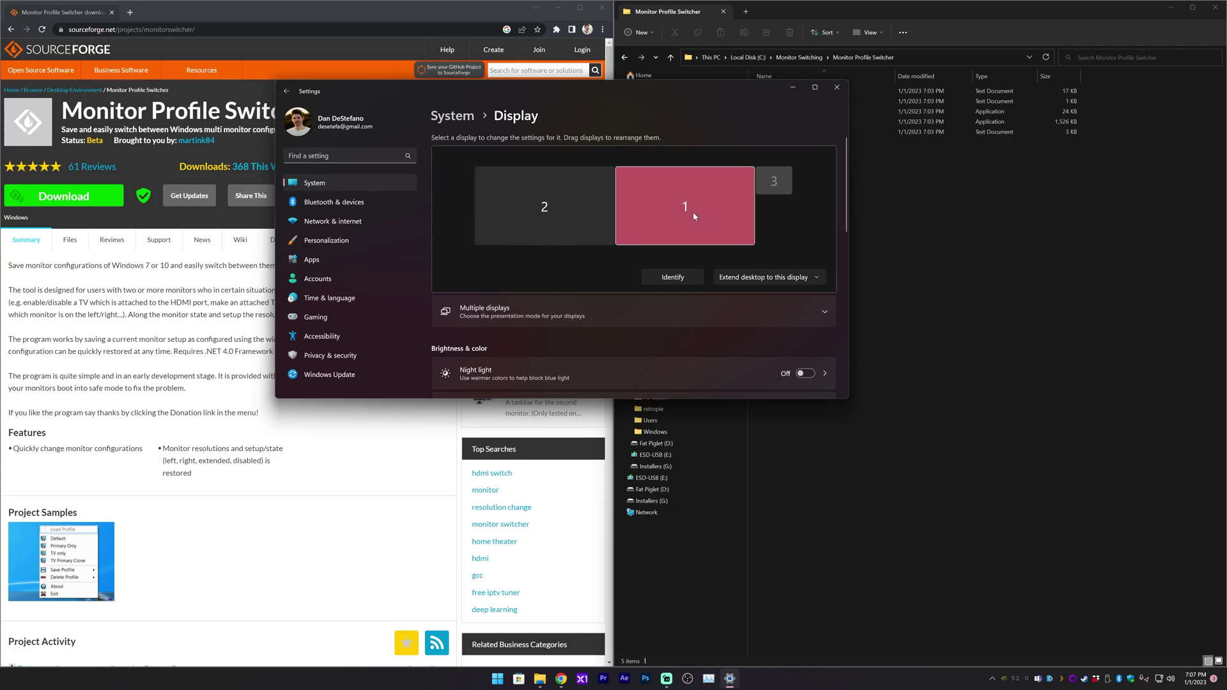
{"action": "left_click", "coordinate": [770, 184]}
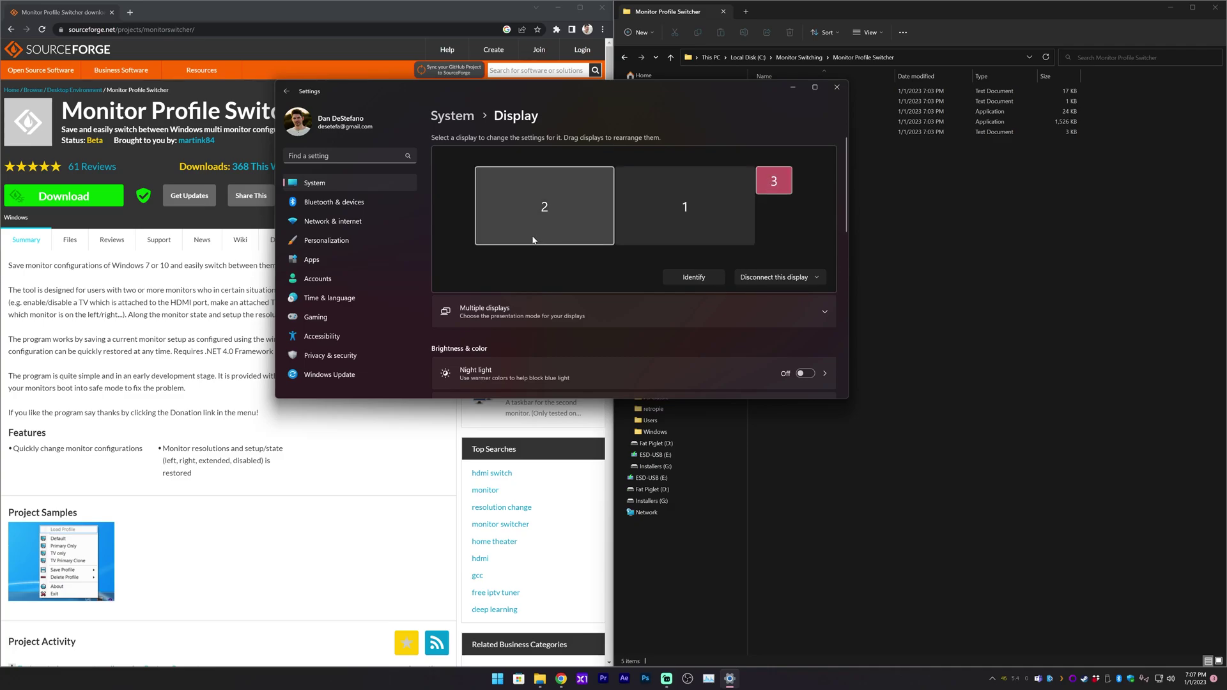
{"action": "left_click", "coordinate": [559, 204]}
{"action": "left_click", "coordinate": [707, 239]}
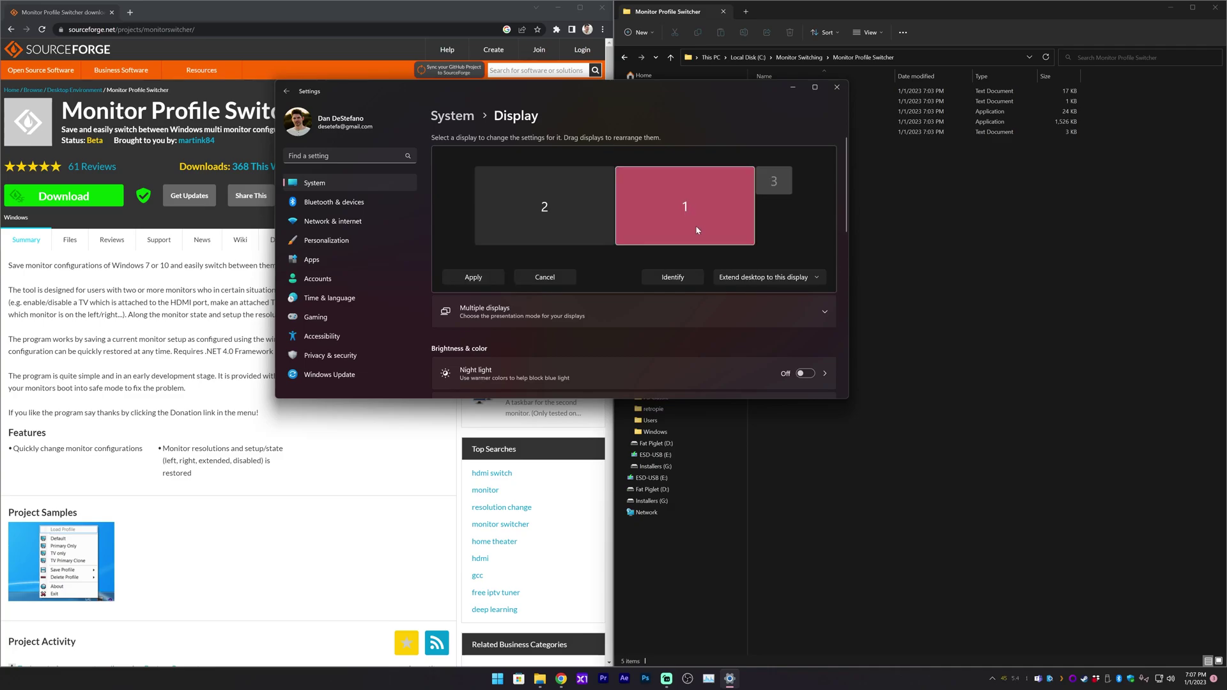
{"action": "left_click", "coordinate": [567, 213]}
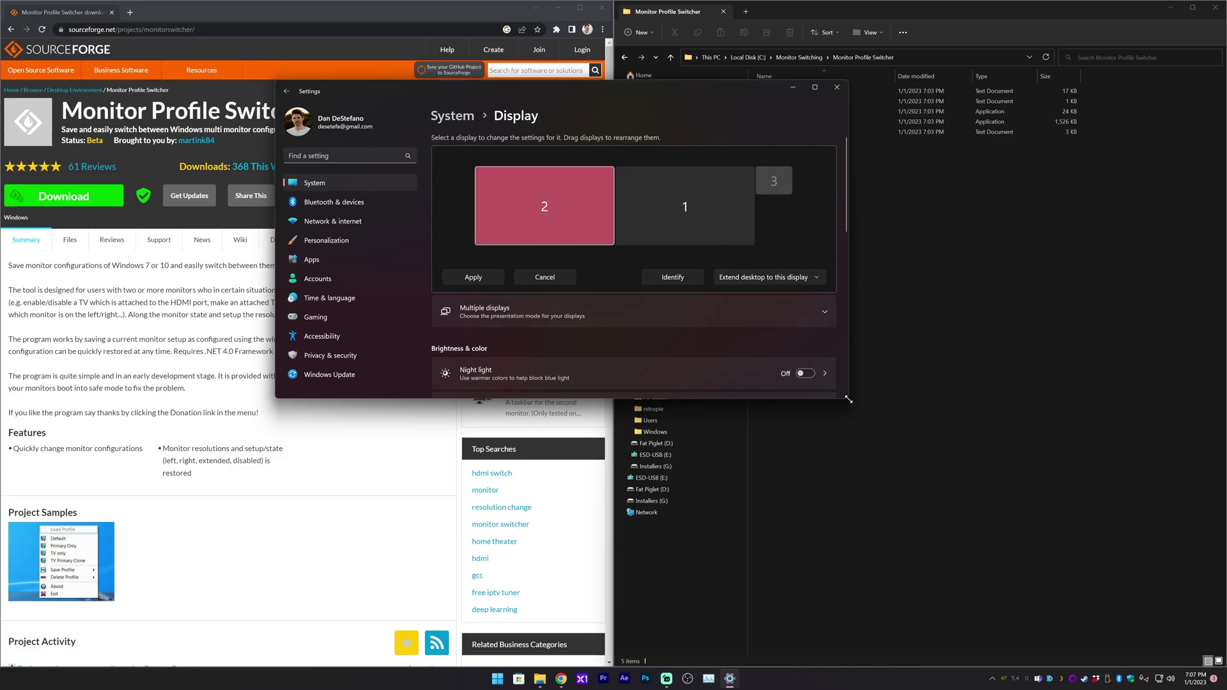
{"action": "left_click_drag", "start_coordinate": [848, 397], "coordinate": [1003, 614]}
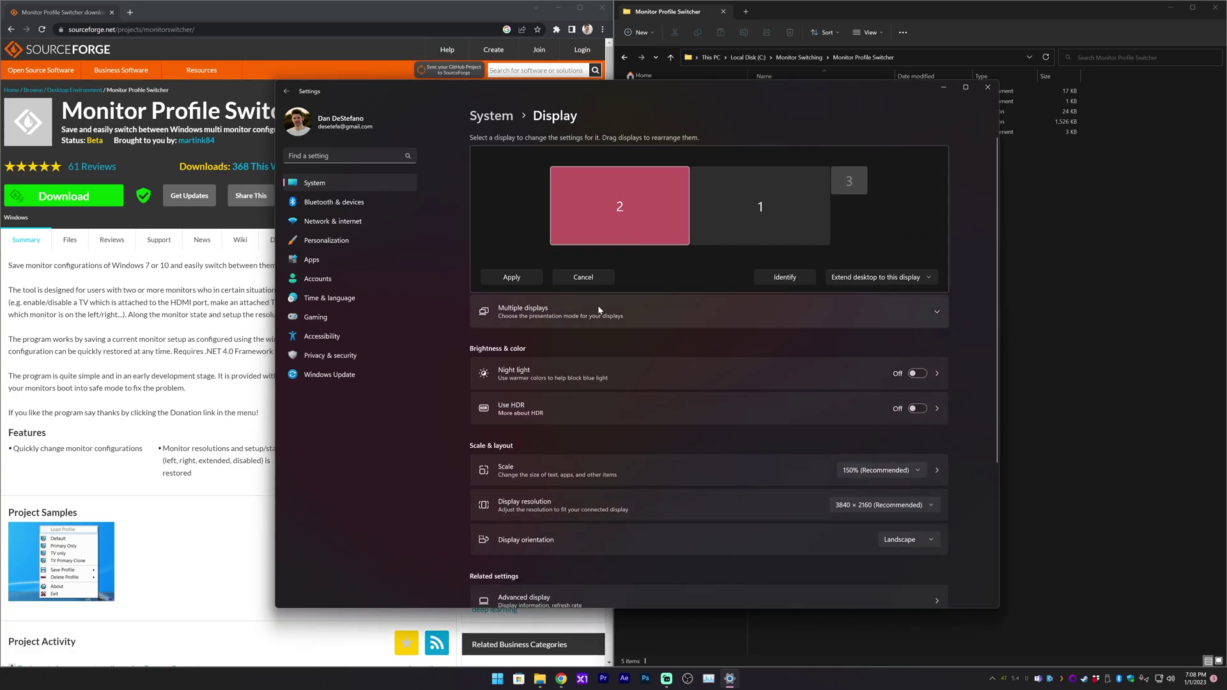
Under Multiple displays, keep display 1 extending the desktop and set display 3 to Disconnect this display
{"action": "left_click", "coordinate": [918, 310]}
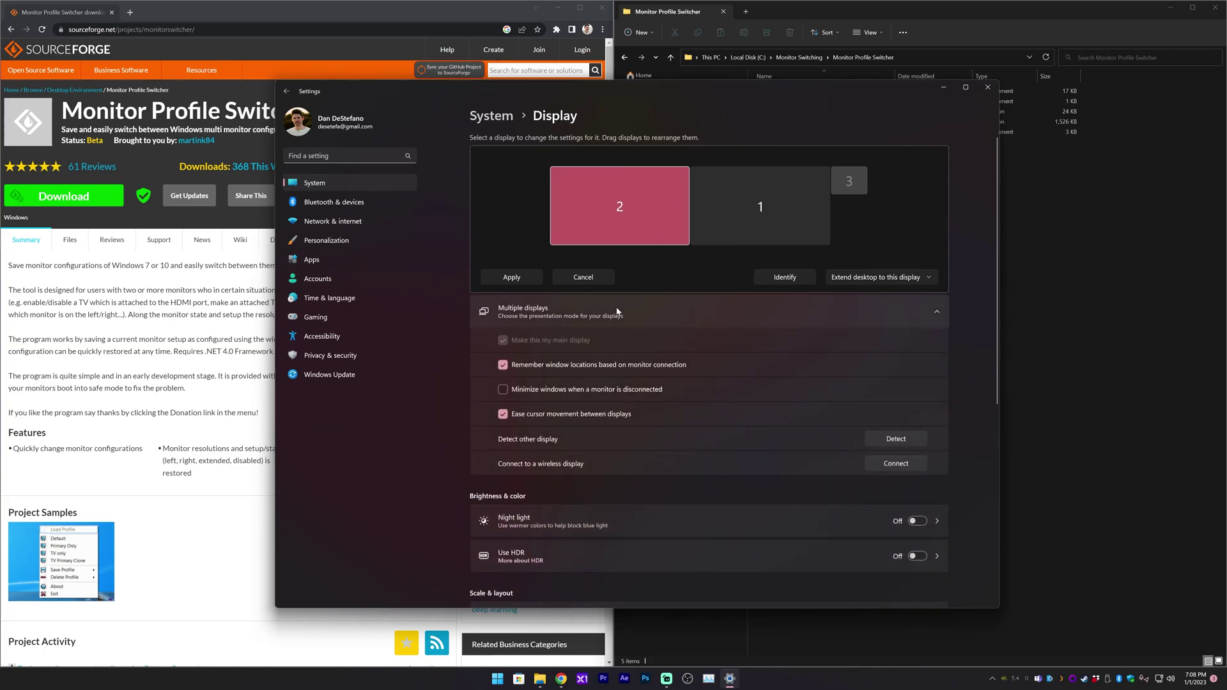
{"action": "left_click", "coordinate": [623, 204]}
{"action": "left_click", "coordinate": [754, 209]}
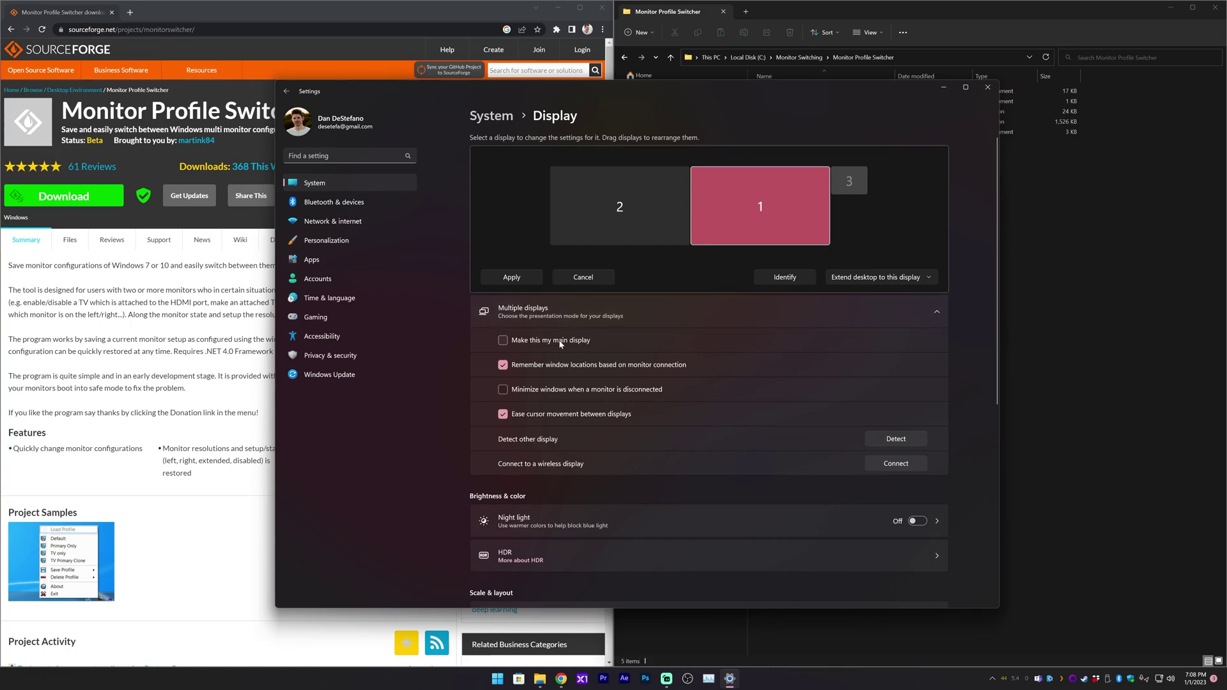
{"action": "left_click", "coordinate": [908, 279]}
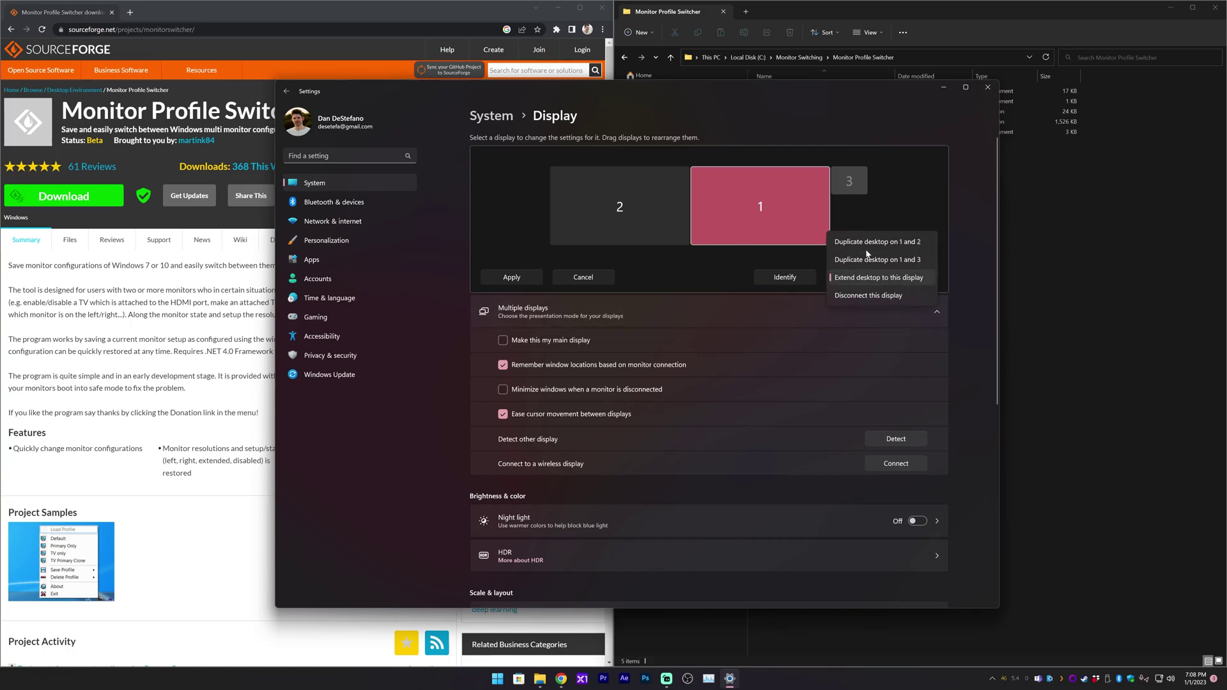
{"action": "left_click", "coordinate": [879, 279]}
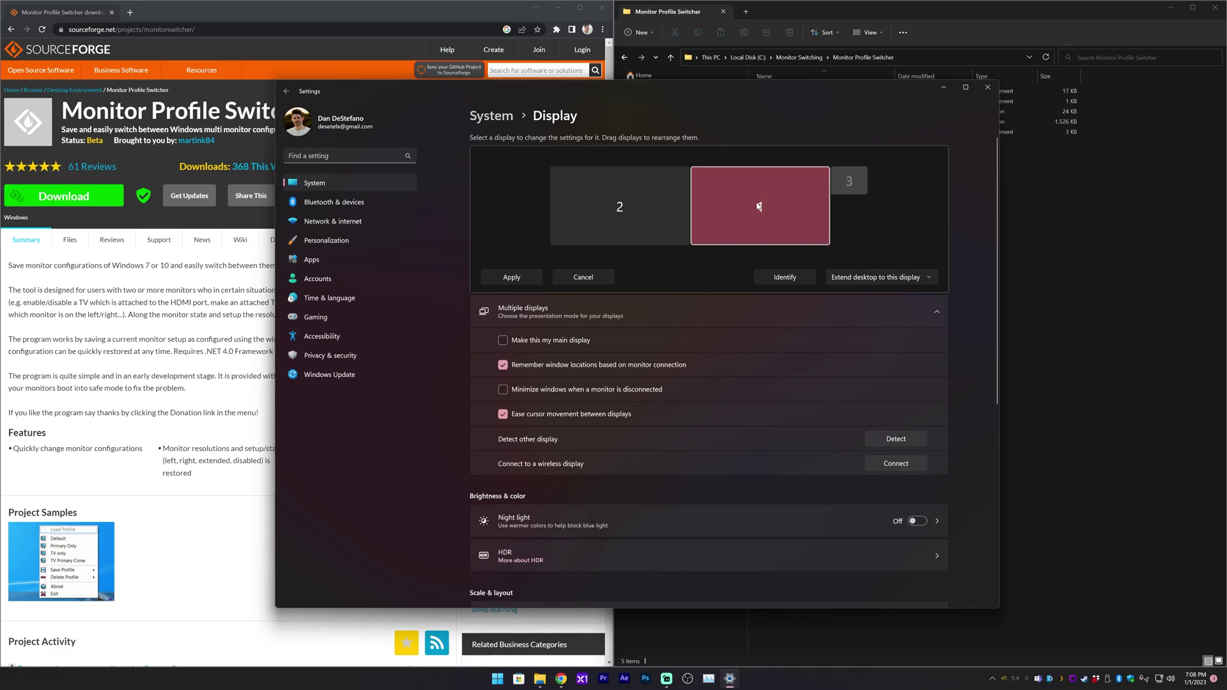
{"action": "left_click", "coordinate": [854, 184]}
{"action": "left_click", "coordinate": [893, 280]}
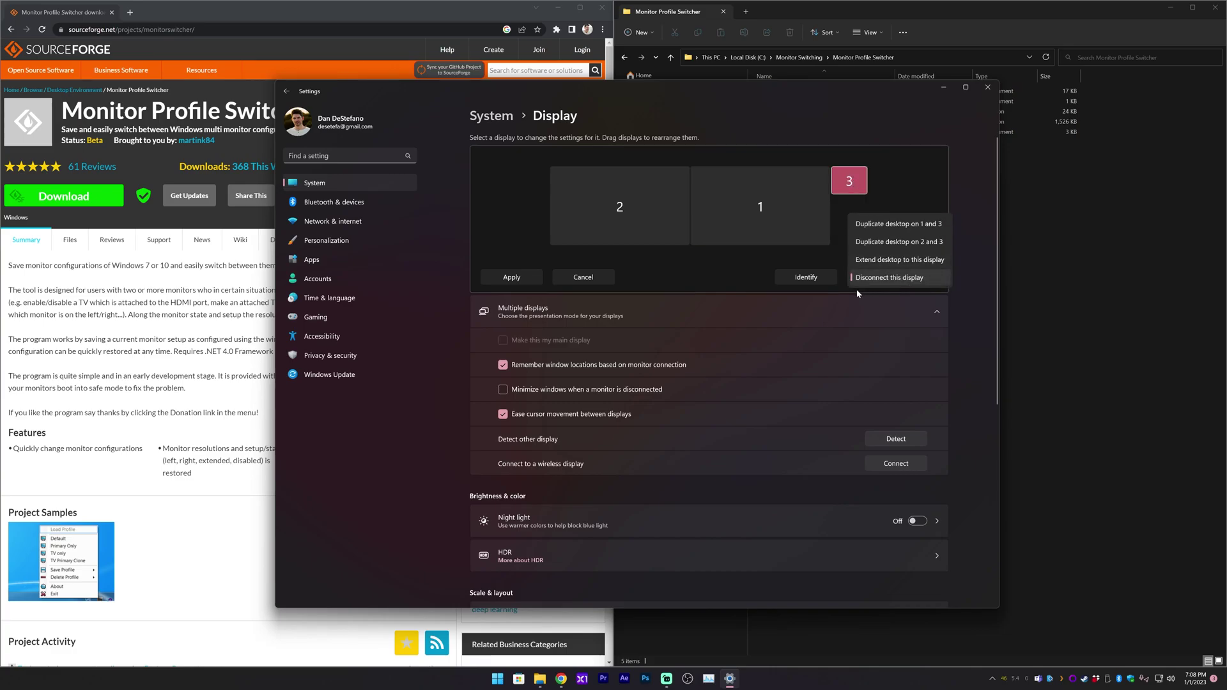
{"action": "left_click", "coordinate": [896, 278]}
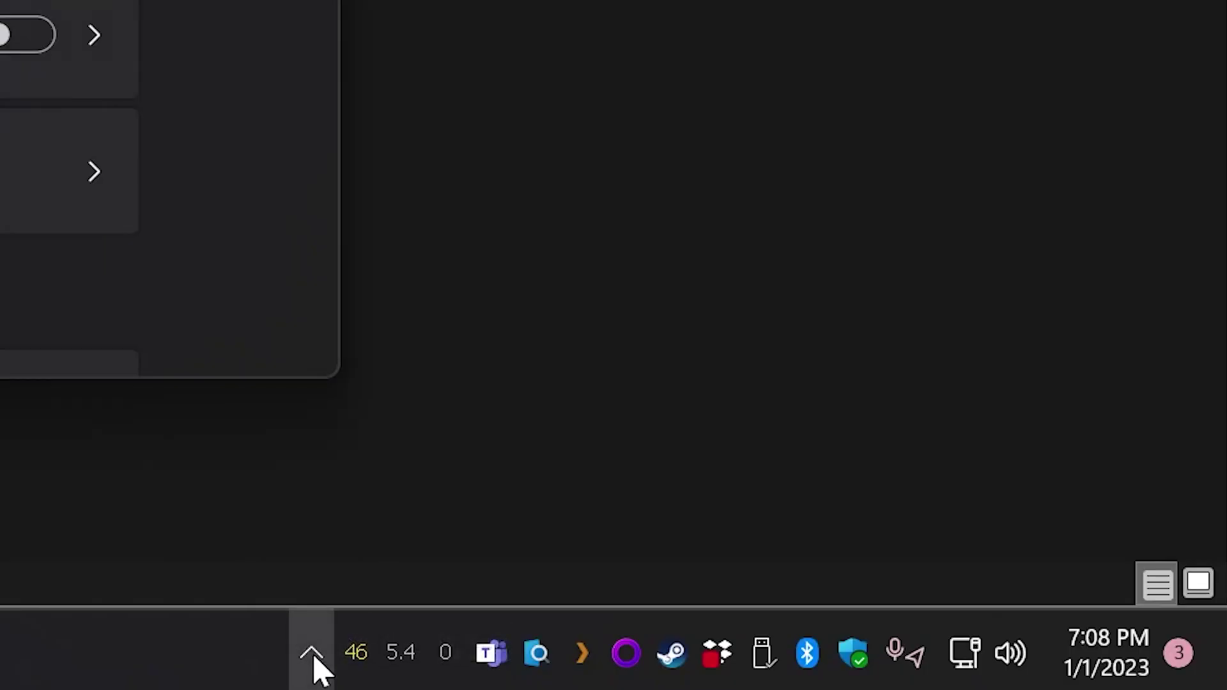
Pin the switcher's tray icon, save the layout as 'Desk Monitors', and confirm it's listed
{"action": "left_click", "coordinate": [992, 679]}
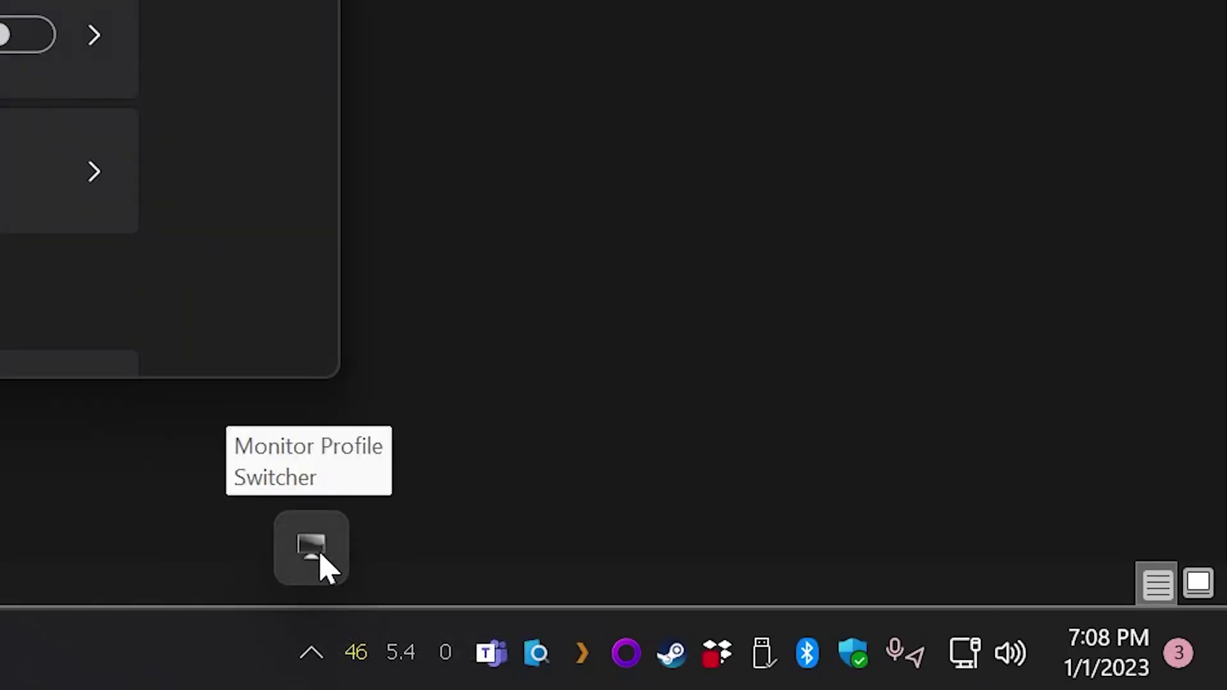
{"action": "left_click_drag", "start_coordinate": [323, 566], "coordinate": [322, 658]}
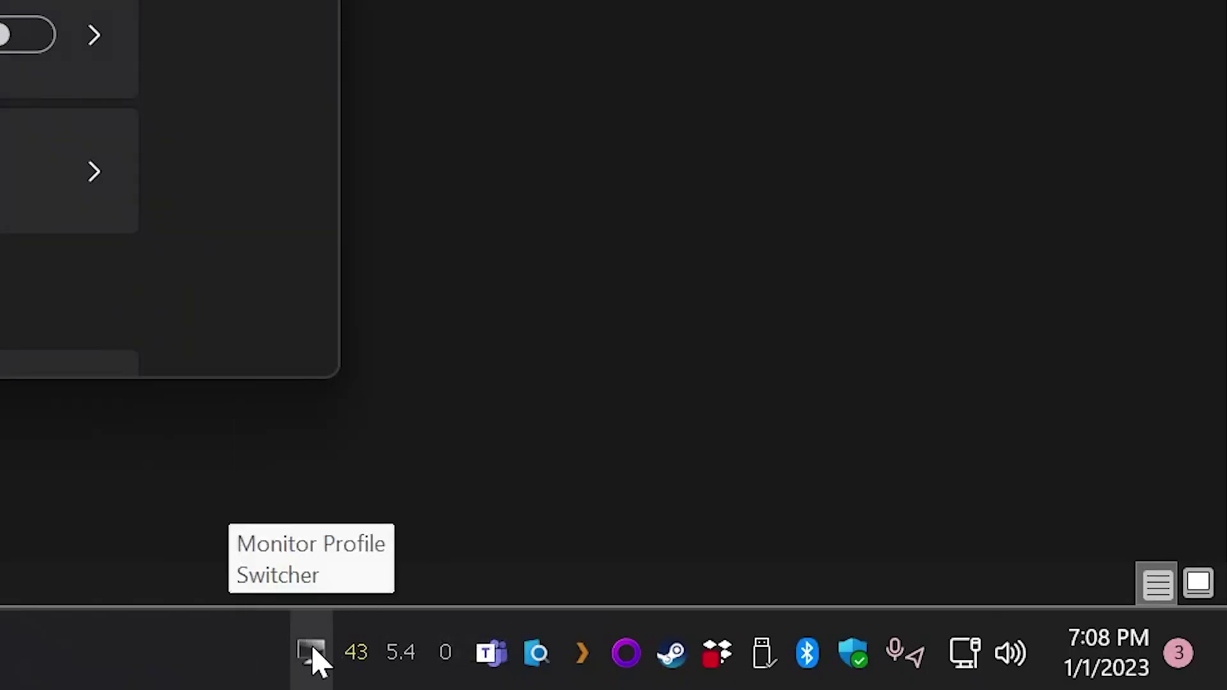
{"action": "right_click", "coordinate": [318, 659]}
{"action": "mouse_move", "coordinate": [211, 357]}
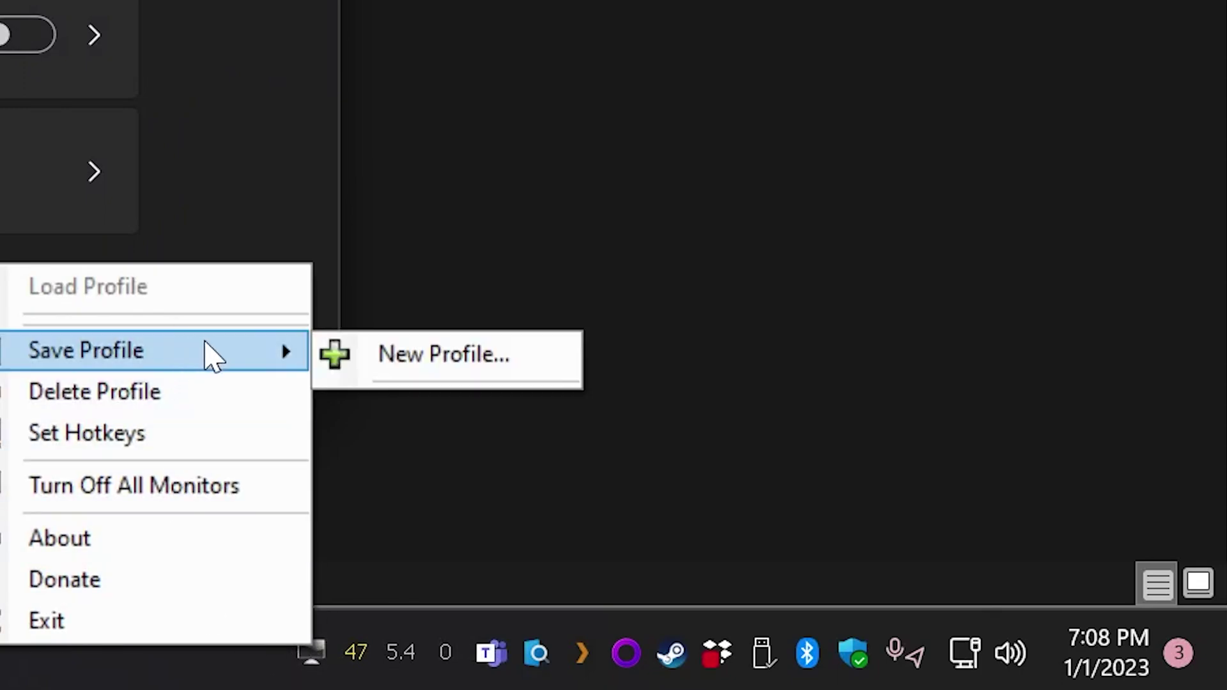
{"action": "left_click", "coordinate": [425, 356]}
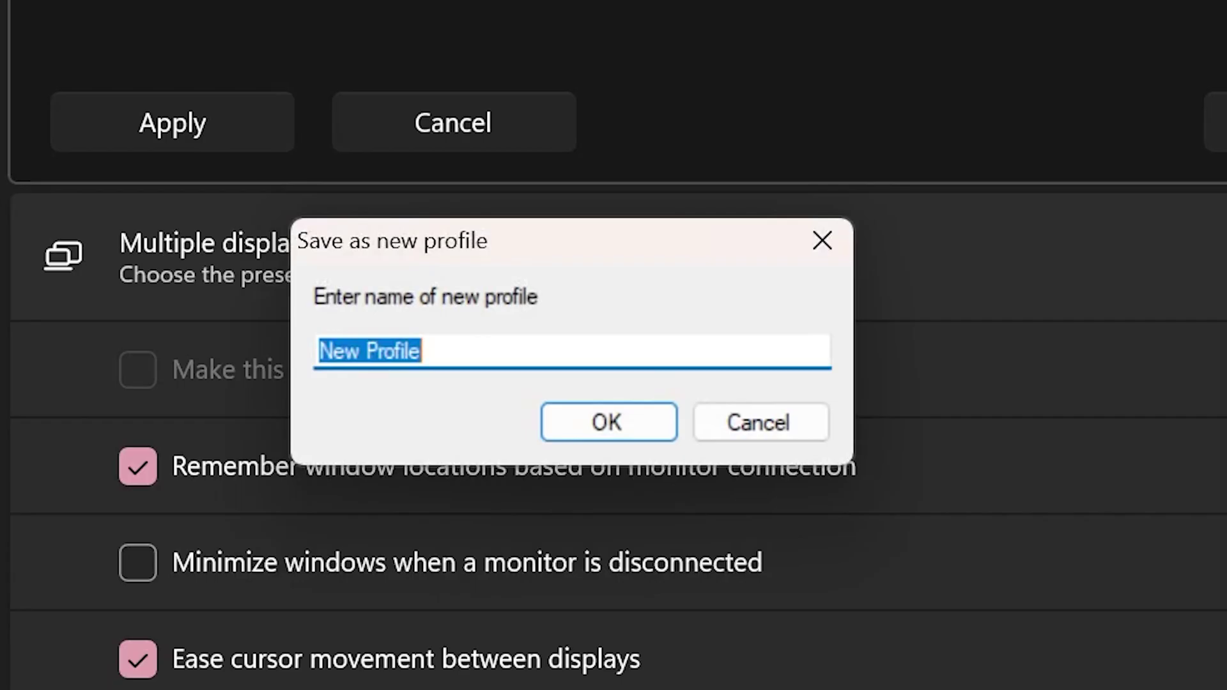
{"action": "type", "text": "Desk Monit"}
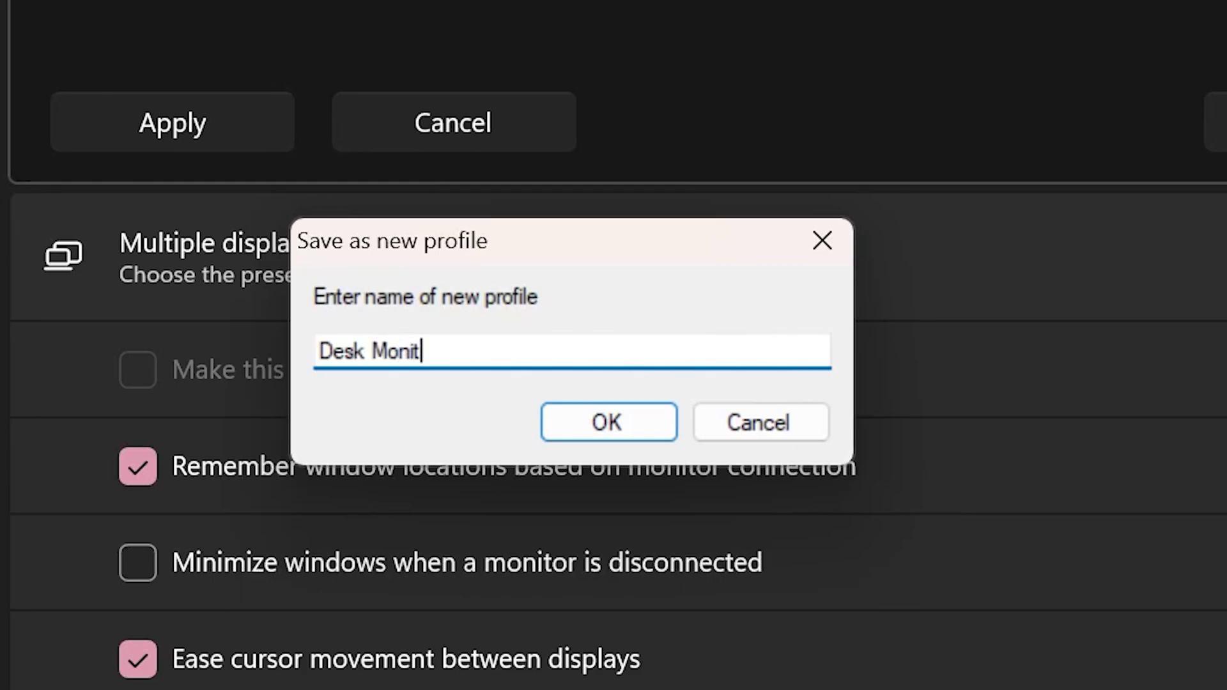
{"action": "type", "text": "ors"}
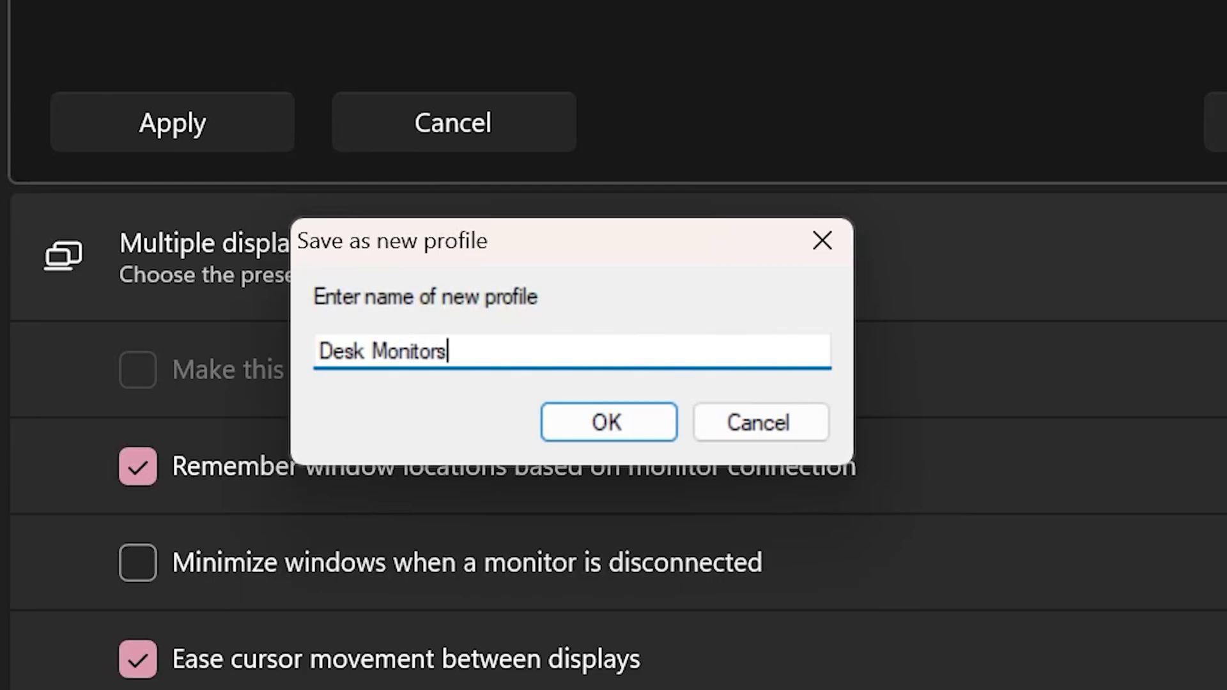
{"action": "left_click", "coordinate": [596, 425]}
{"action": "right_click", "coordinate": [317, 650]}
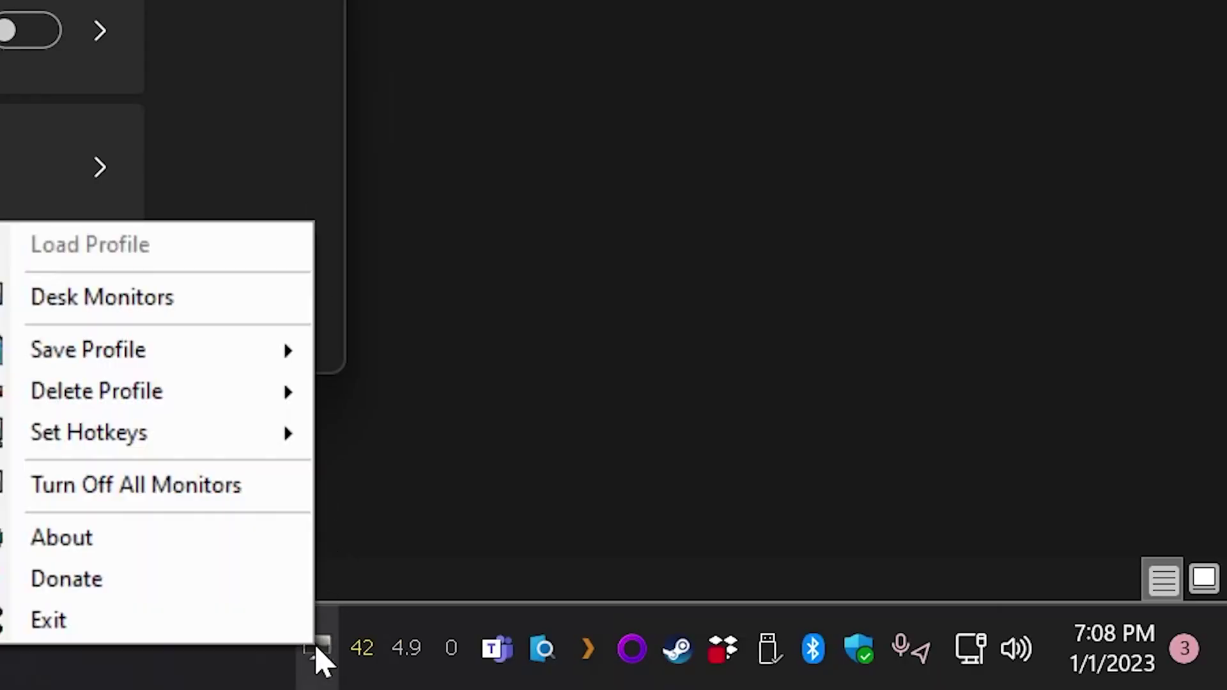
Switch to the TV-only display layout and select display 1 to check its settings
{"action": "left_click", "coordinate": [245, 305]}
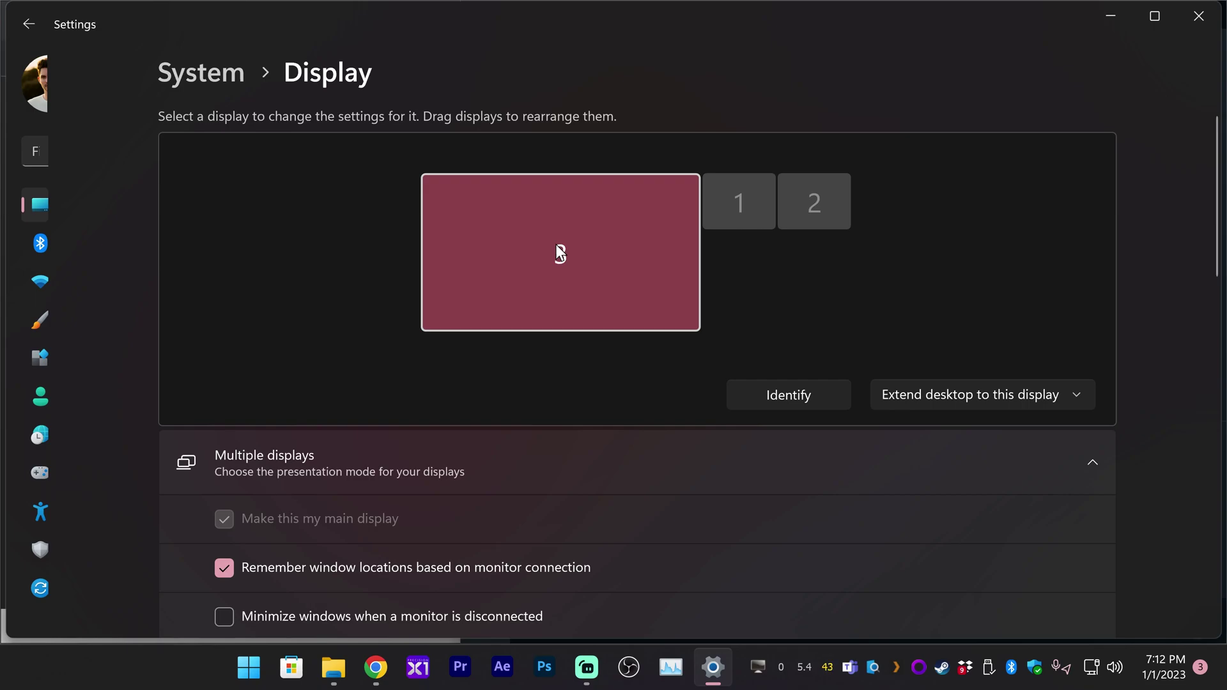
{"action": "left_click", "coordinate": [757, 201]}
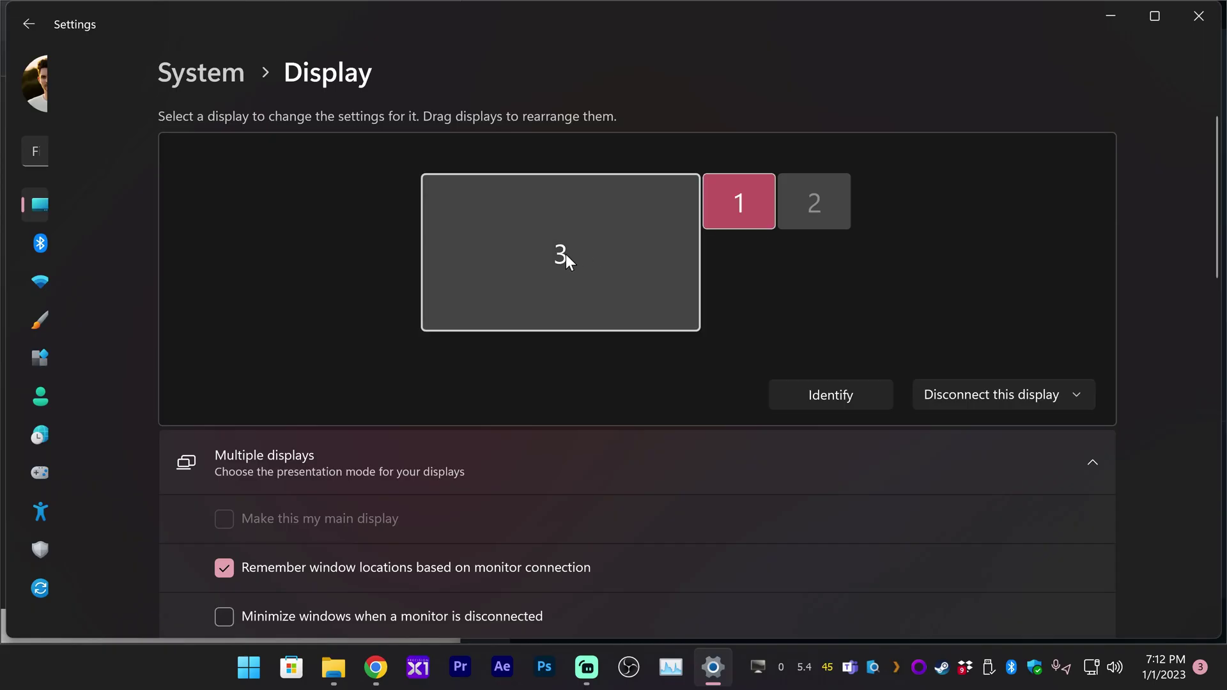
Check the settings of display 3 (the TV) and display 1
{"action": "left_click", "coordinate": [566, 259]}
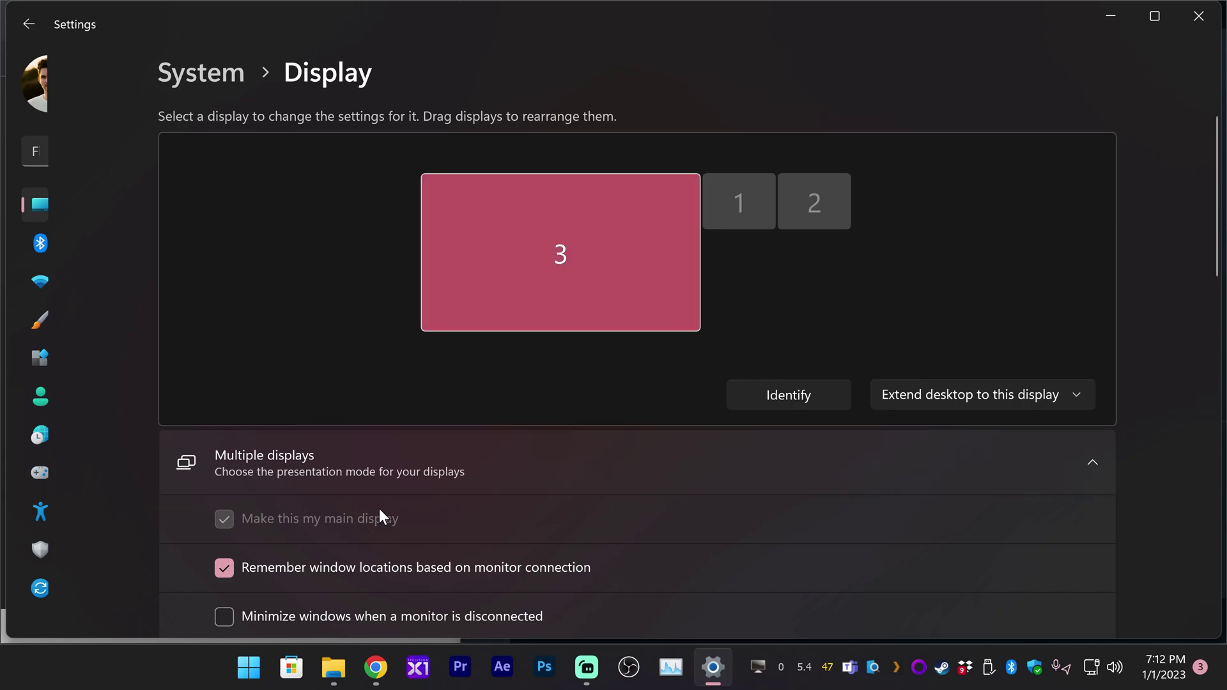
{"action": "left_click", "coordinate": [735, 208]}
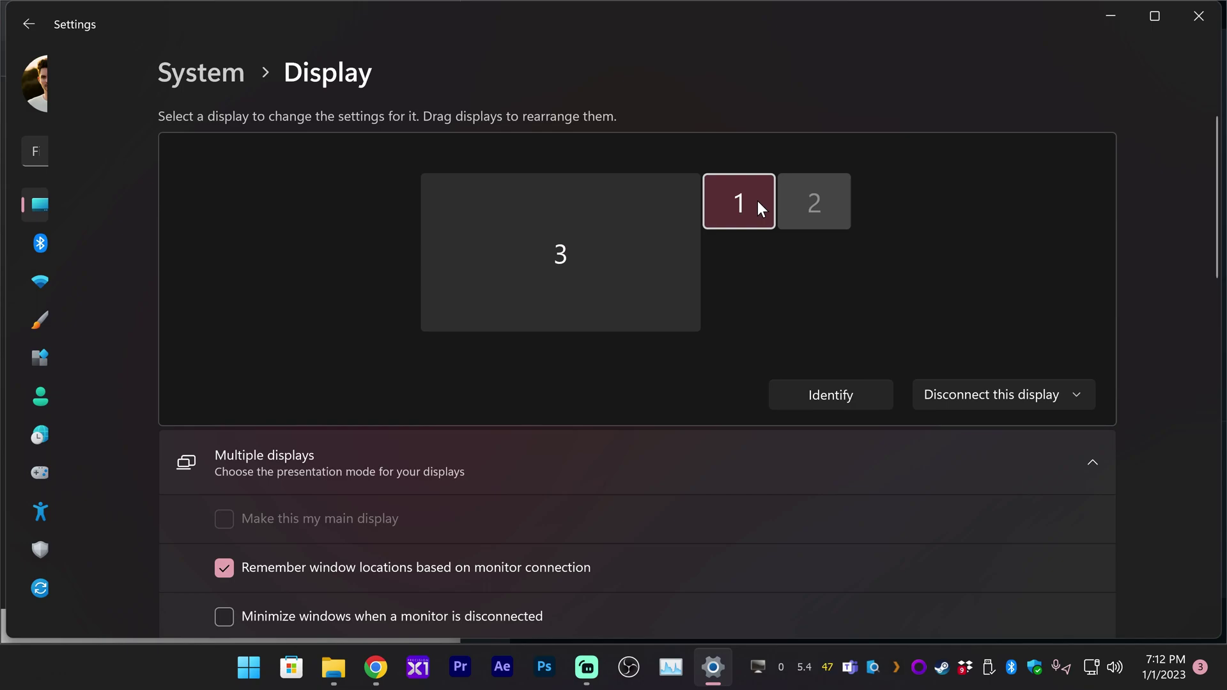
{"action": "left_click", "coordinate": [516, 263]}
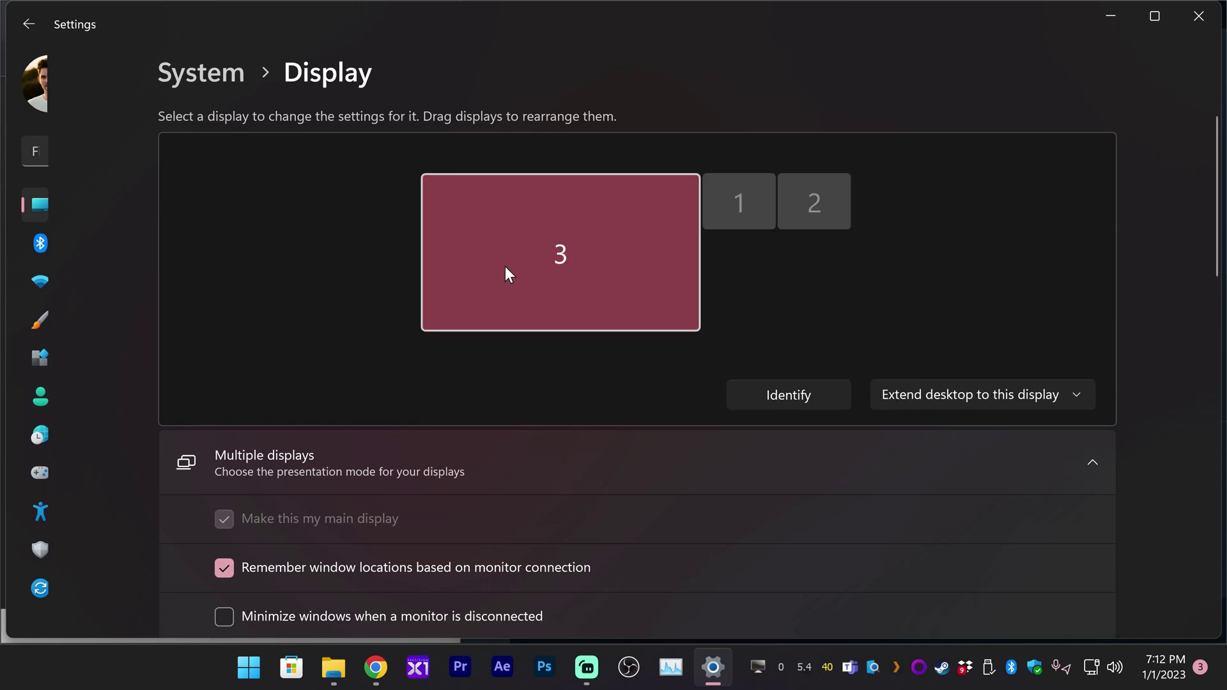
Save a new Monitor Profile Switcher profile named 'TV Only' from the tray menu
{"action": "right_click", "coordinate": [759, 672]}
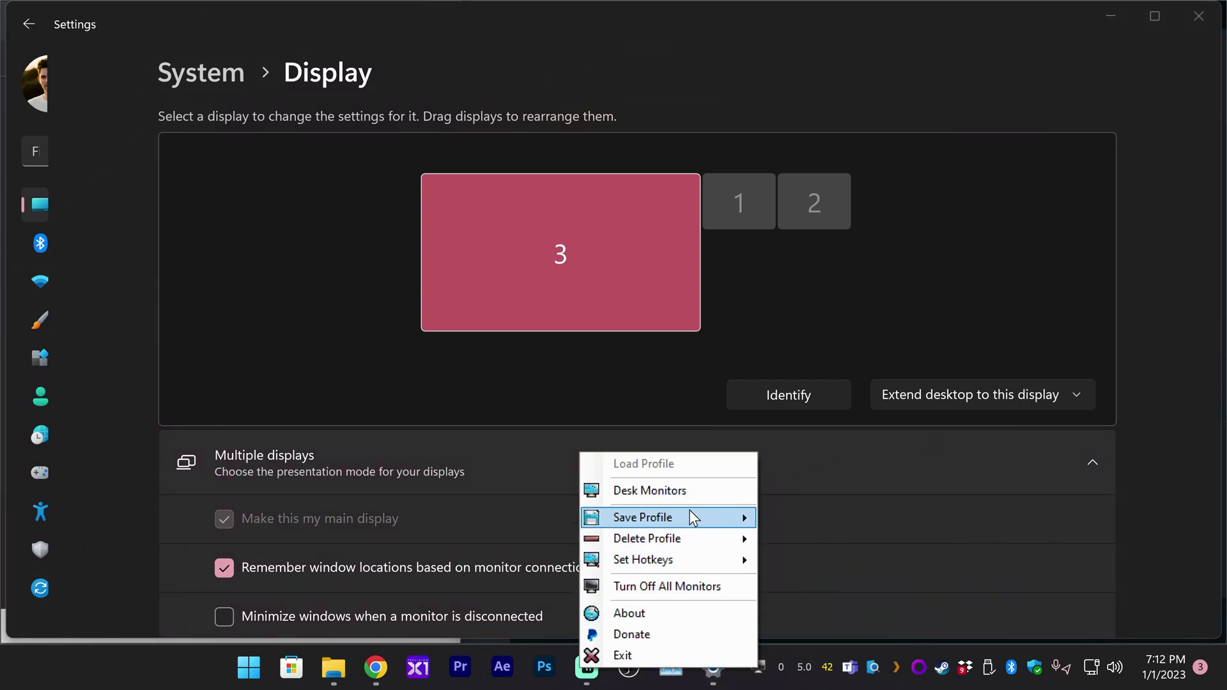
{"action": "mouse_move", "coordinate": [696, 521]}
{"action": "left_click", "coordinate": [810, 519]}
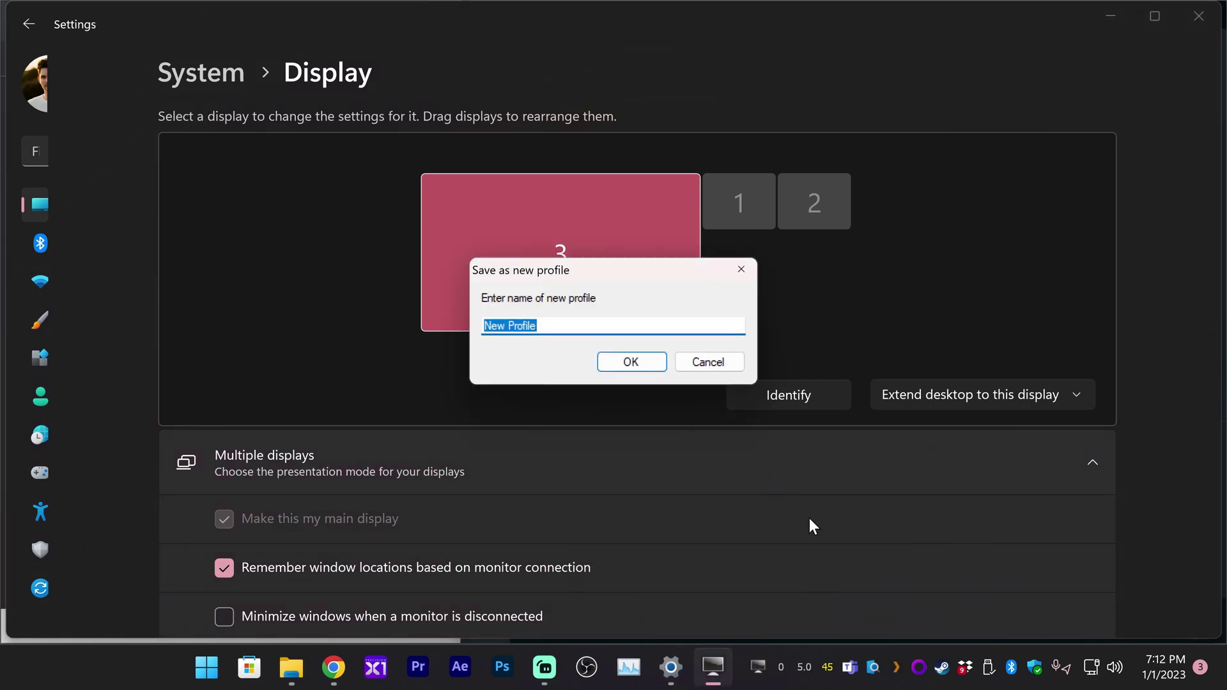
{"action": "type", "text": "TV Only"}
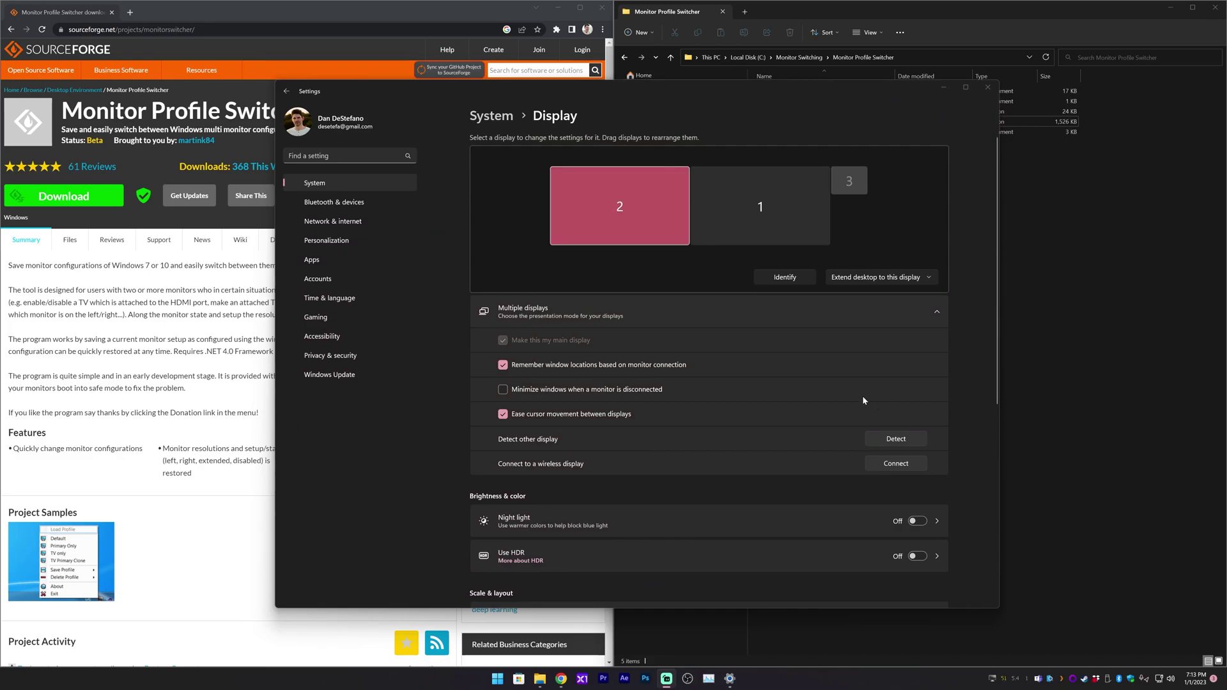
Load the TV Only profile from the tray menu, then try the Ctrl+Shift+M and Ctrl+Shift+G hotkeys
{"action": "right_click", "coordinate": [993, 679]}
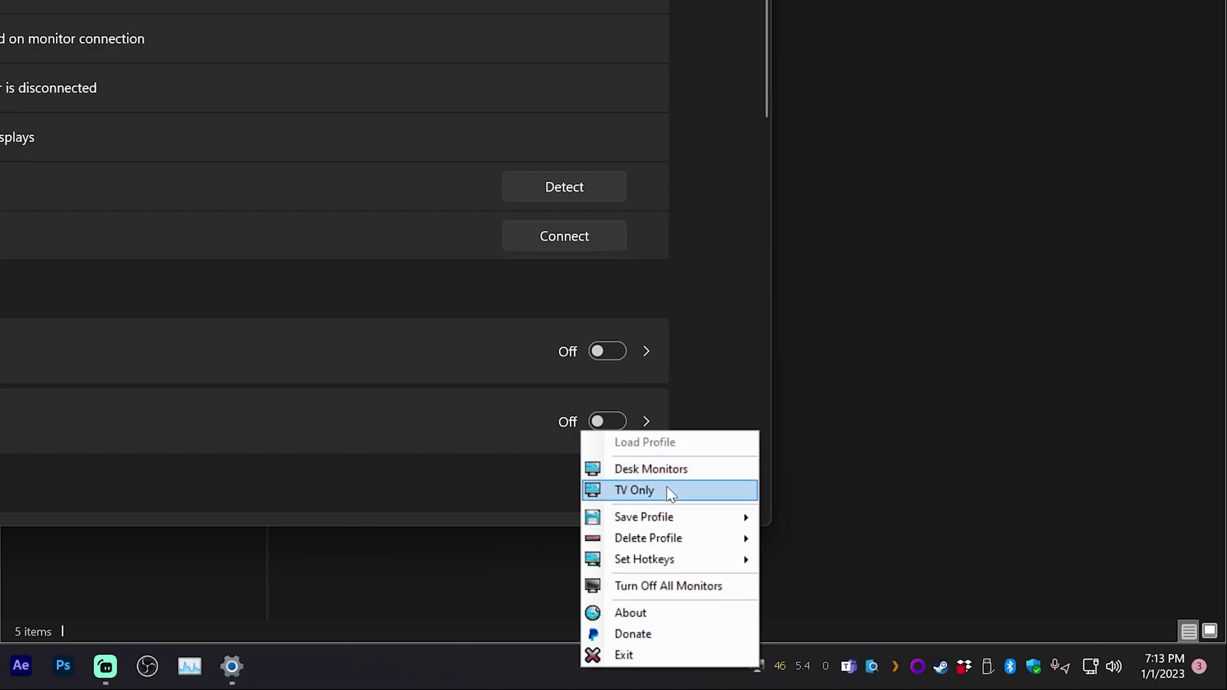
{"action": "left_click", "coordinate": [674, 486]}
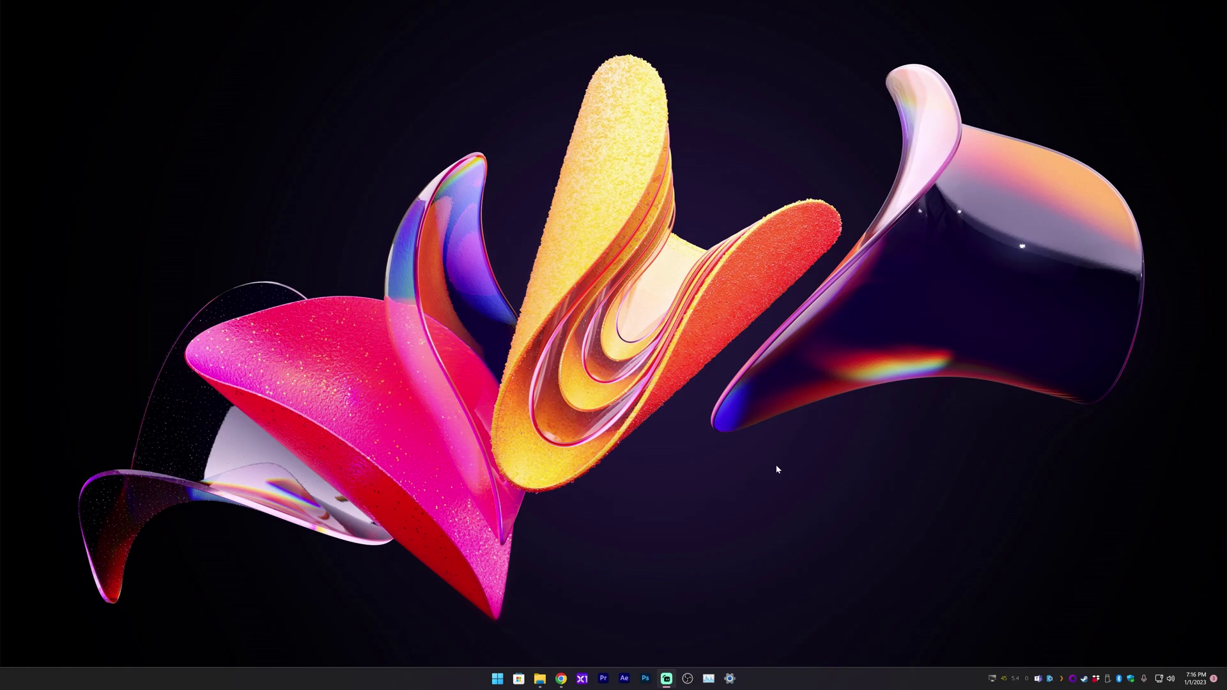
{"action": "key", "text": "ctrl+shift+m"}
{"action": "key", "text": "ctrl+shift+g"}
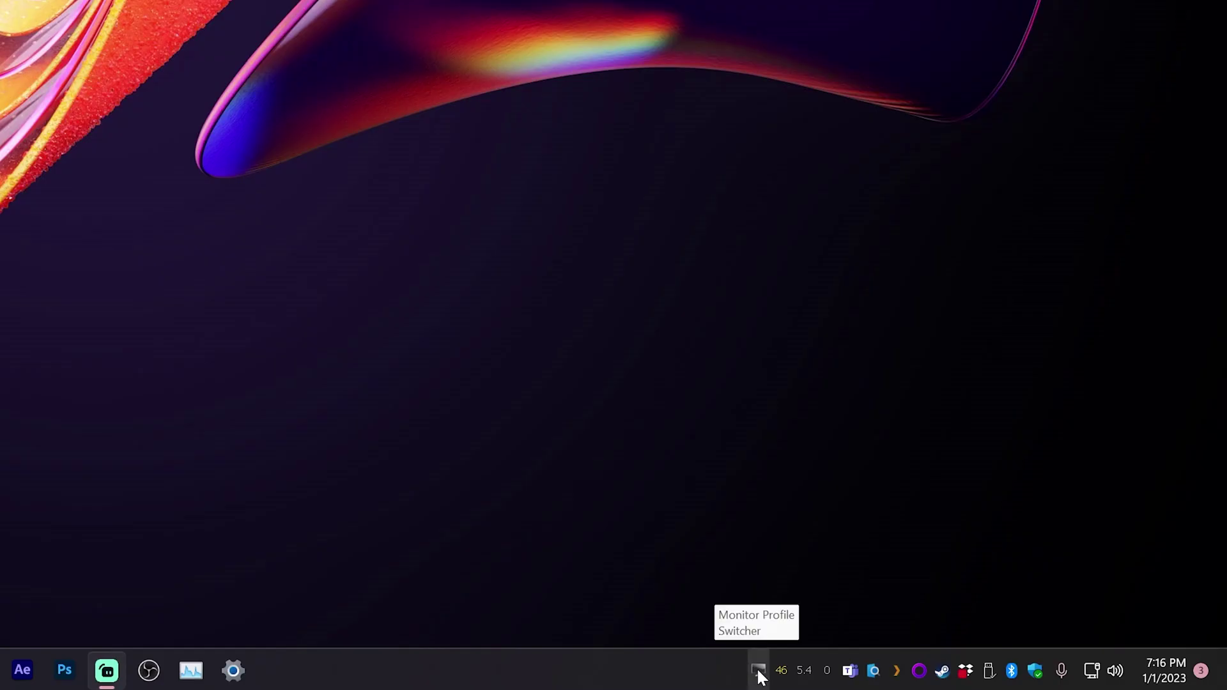
Assign Ctrl+Shift+G as the hotkey for the Desk Monitors profile
{"action": "right_click", "coordinate": [759, 674]}
{"action": "mouse_move", "coordinate": [705, 569]}
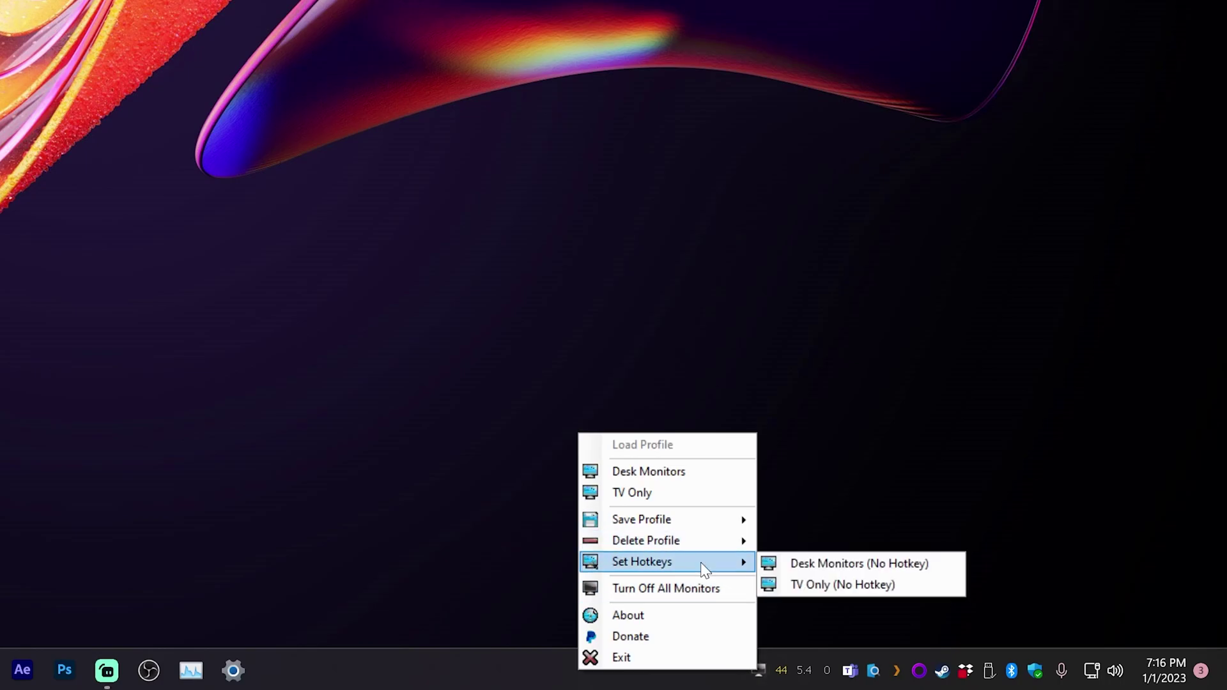
{"action": "left_click", "coordinate": [847, 564]}
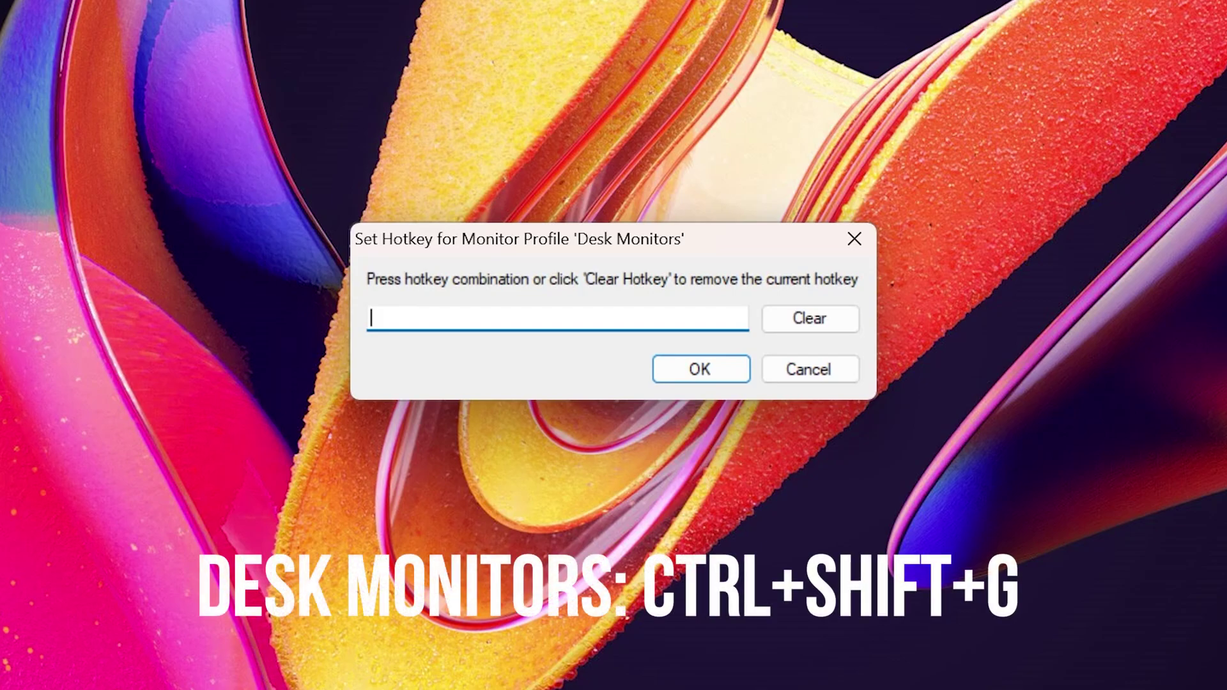
{"action": "key", "text": "ctrl+shift"}
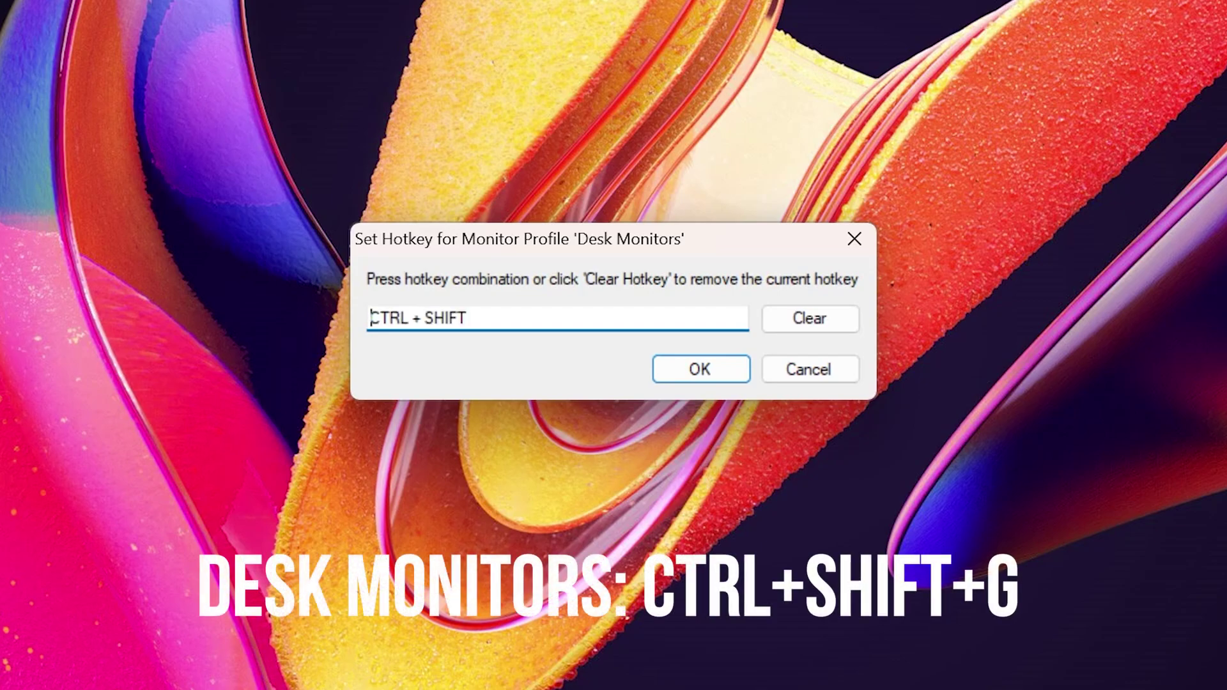
{"action": "left_click", "coordinate": [714, 377]}
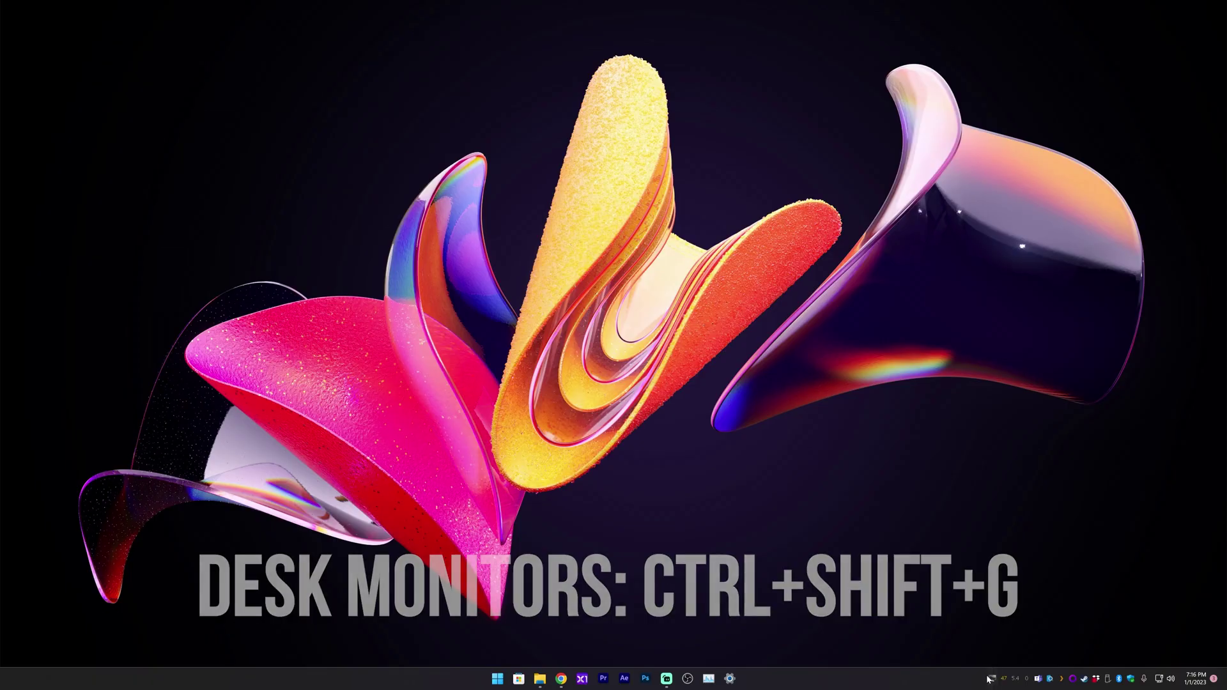
Enter Ctrl+Shift+M as the hotkey for the TV Only profile
{"action": "right_click", "coordinate": [992, 679]}
{"action": "mouse_move", "coordinate": [957, 628]}
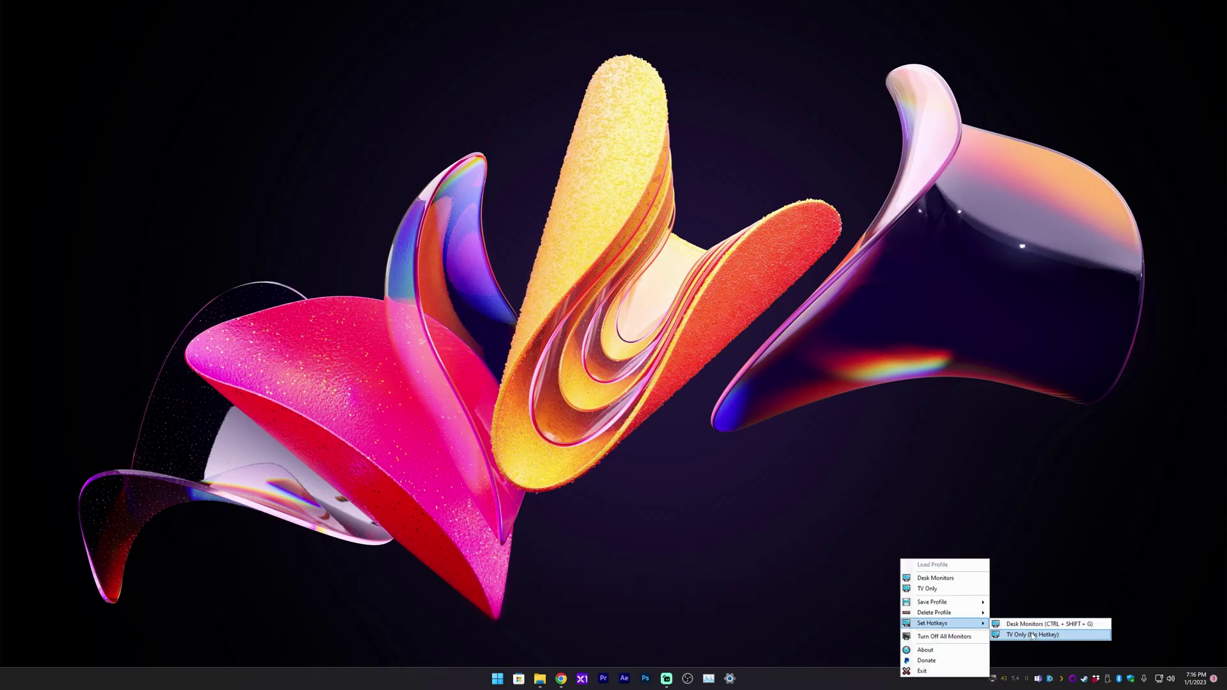
{"action": "left_click", "coordinate": [1035, 635]}
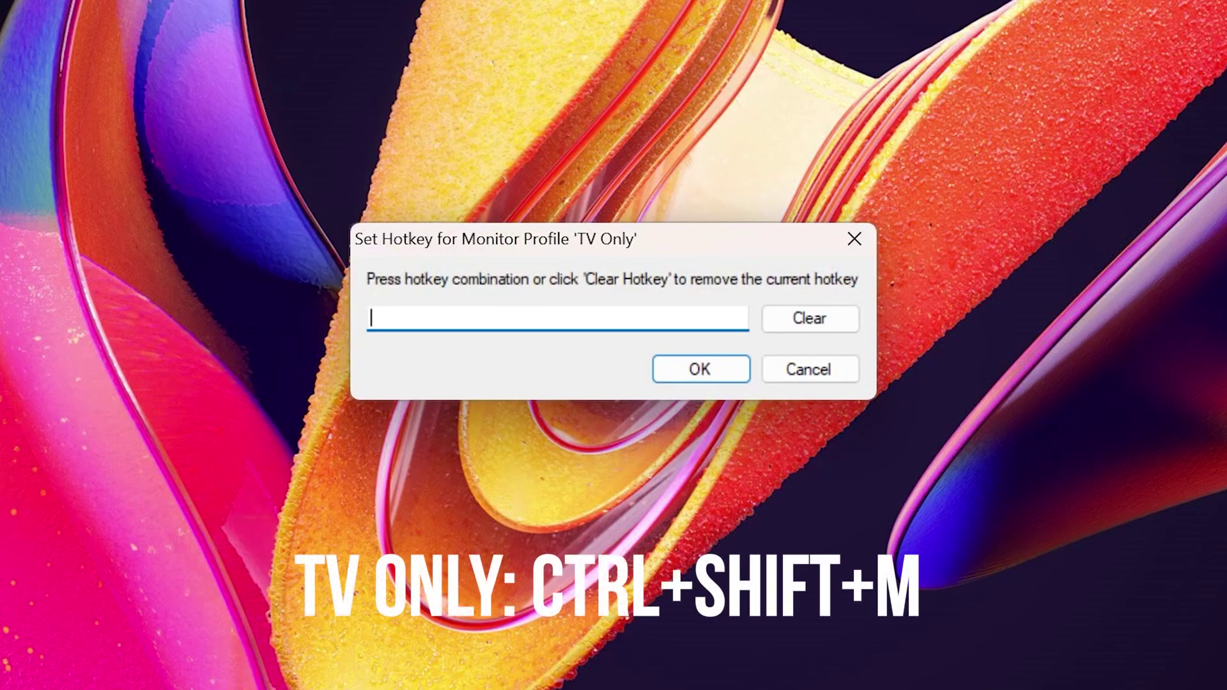
{"action": "key", "text": "ctrl+shift+m"}
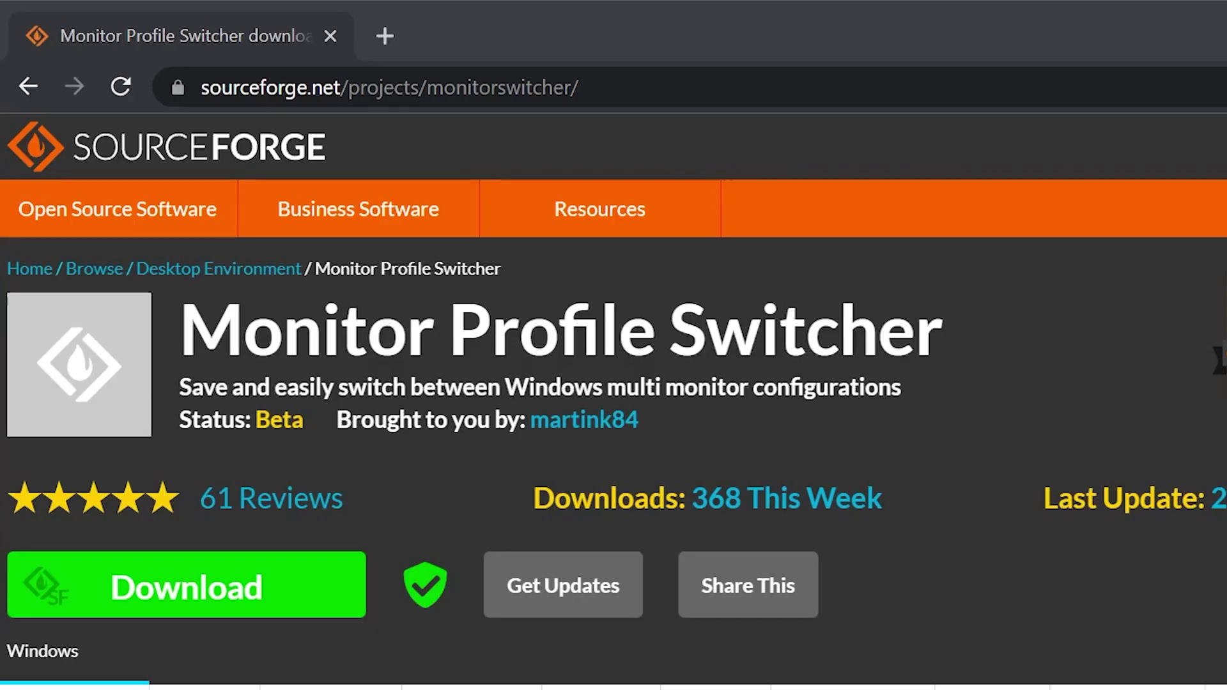
Go to dl.sayobot.cn/setting.zip and save setting.zip to the Downloads folder
{"action": "key", "text": "ctrl+l"}
{"action": "type", "text": "dl.sayobot.cn/setting.zip"}
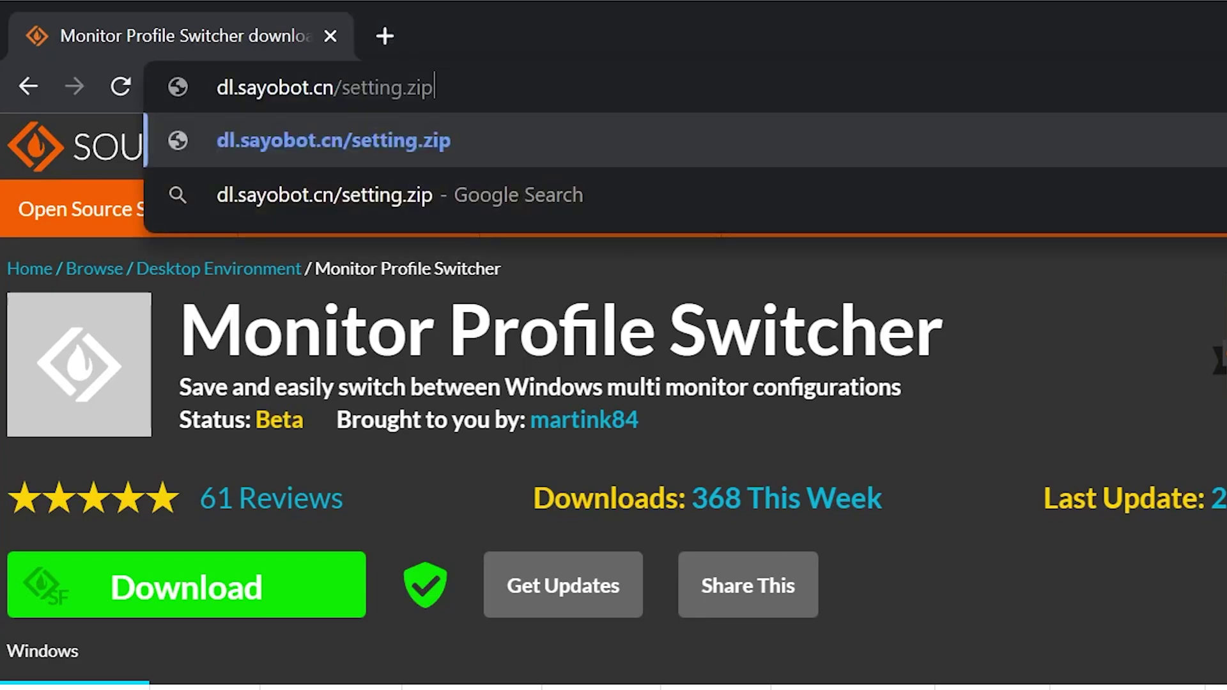
{"action": "key", "text": "Return"}
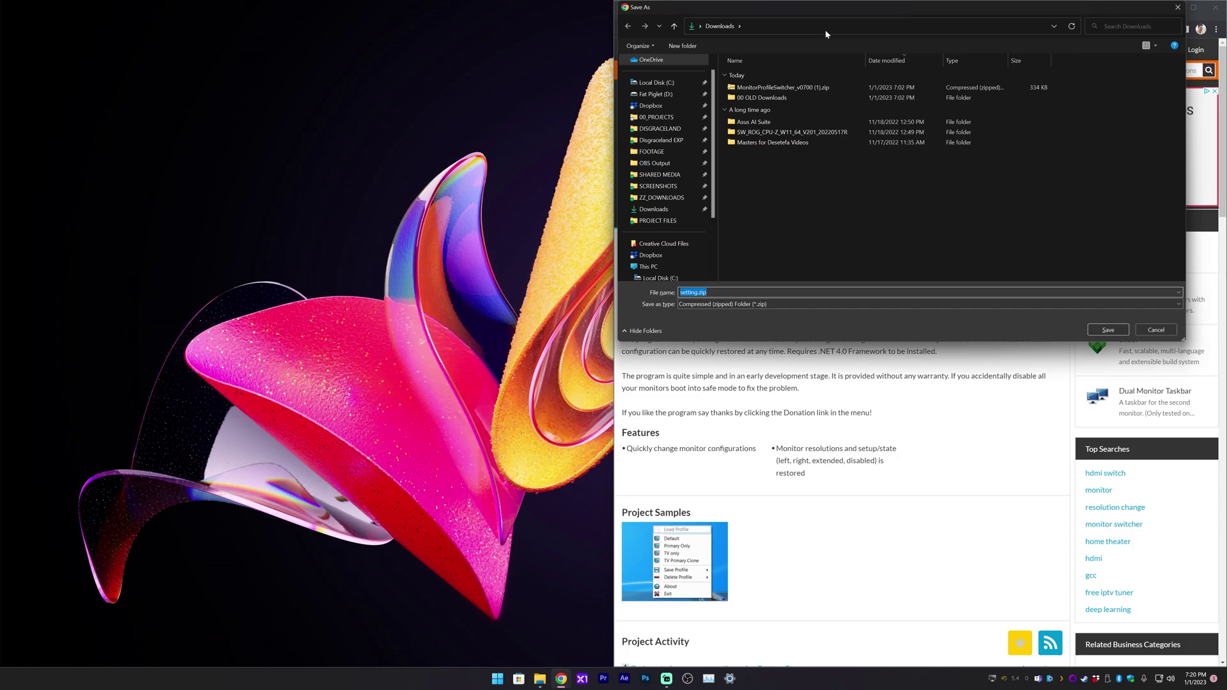
{"action": "left_click", "coordinate": [1107, 330]}
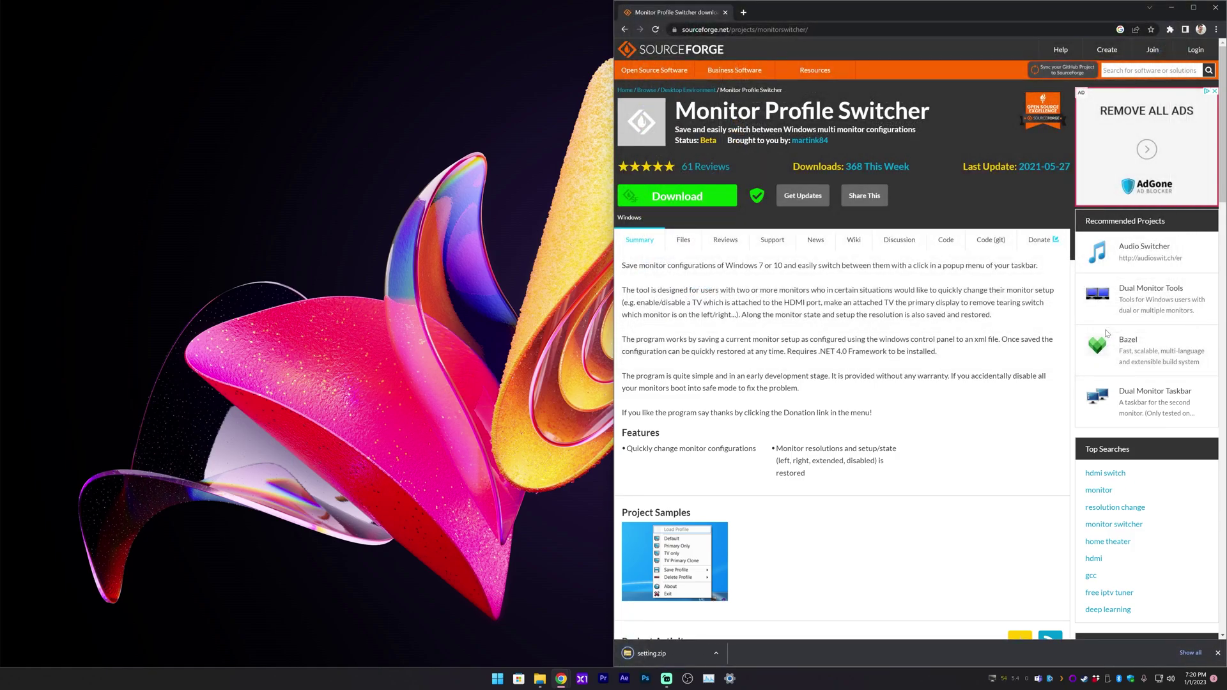
Find setting.zip in Downloads and start Extract All on it
{"action": "left_click", "coordinate": [666, 647]}
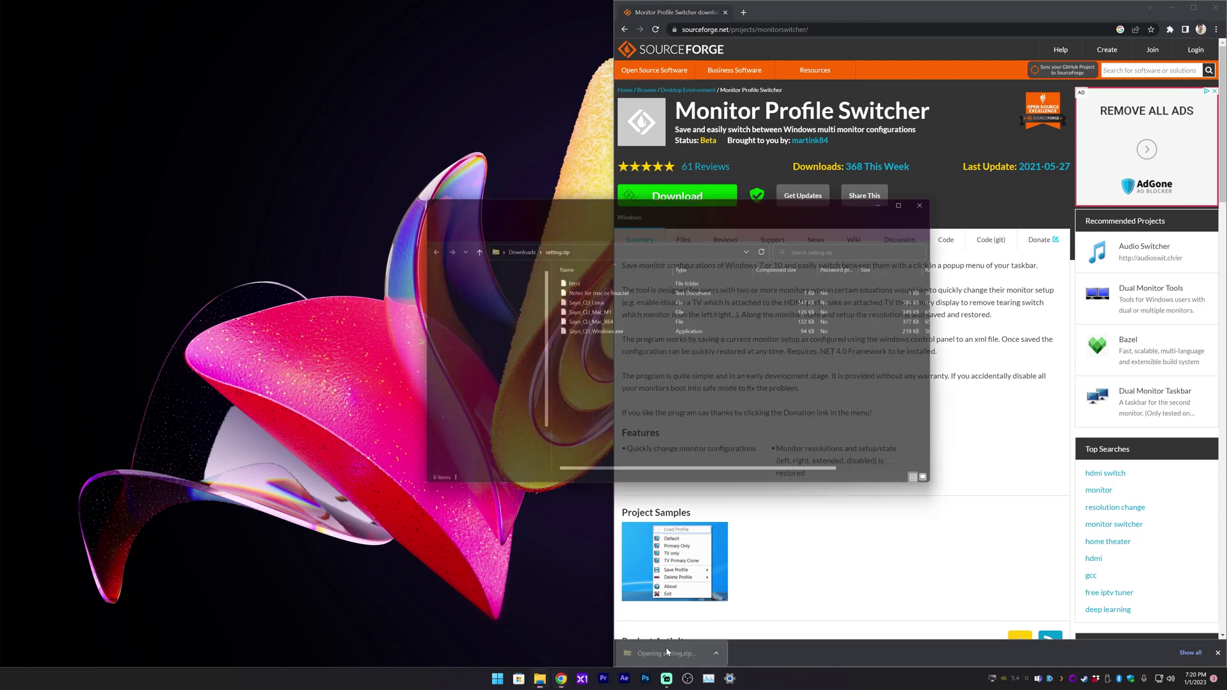
{"action": "left_click", "coordinate": [512, 248]}
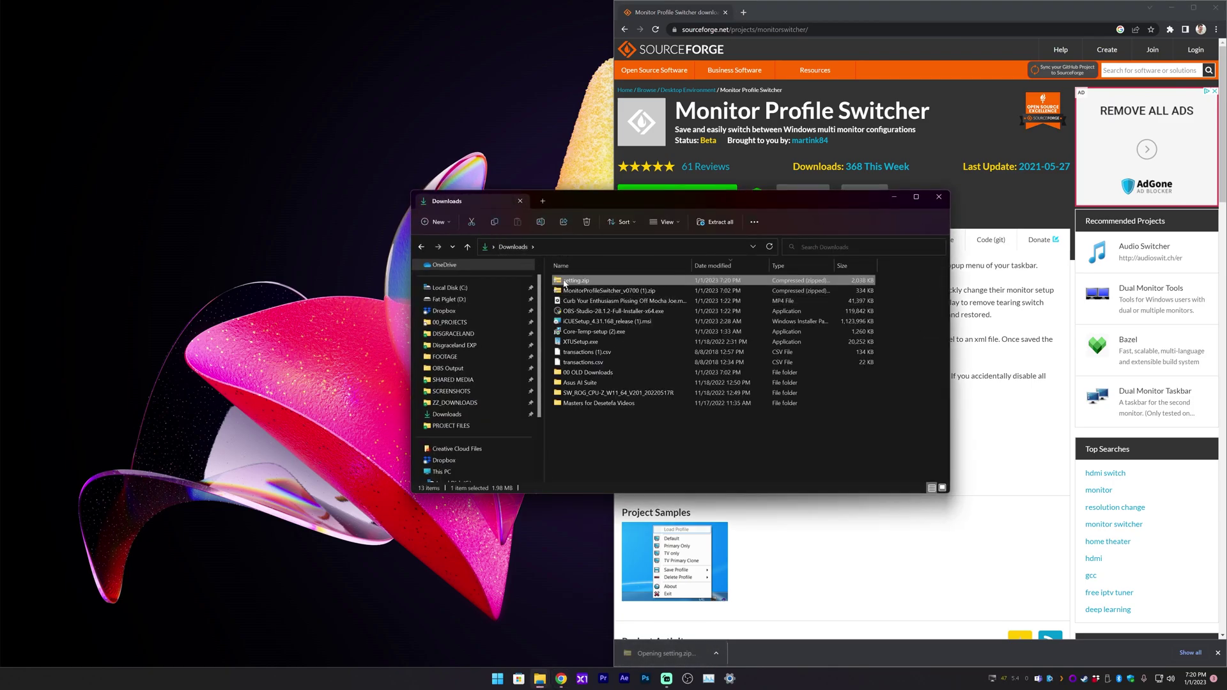
{"action": "right_click", "coordinate": [565, 281]}
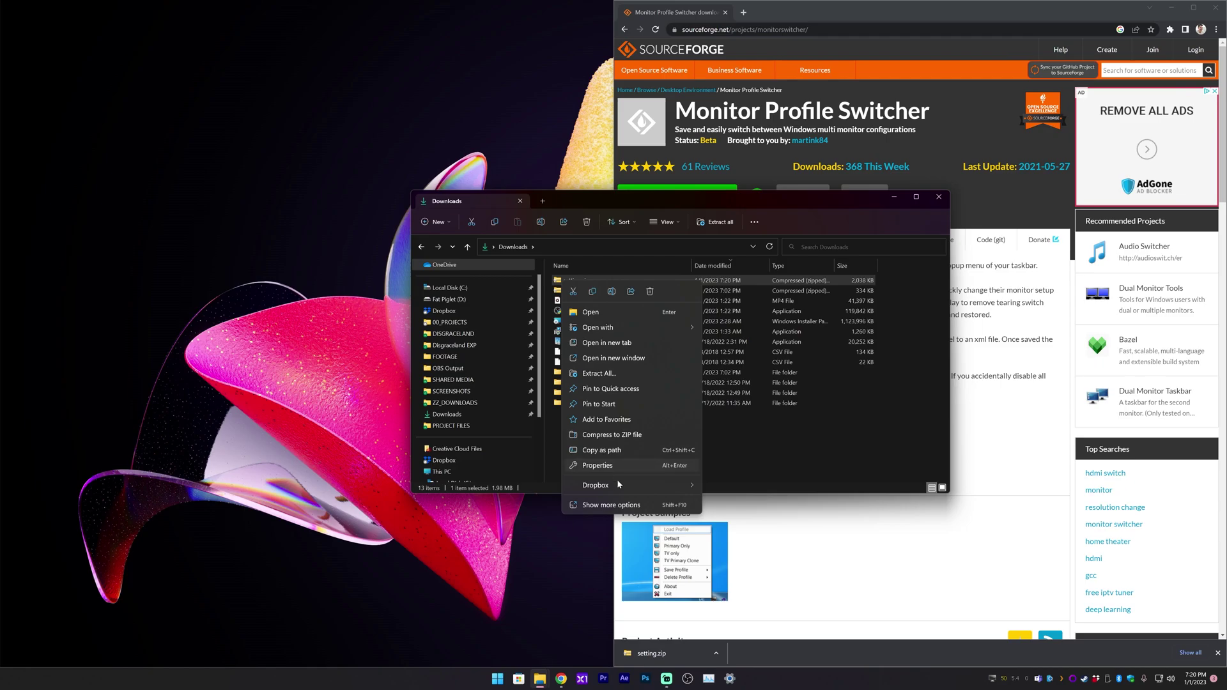
{"action": "left_click", "coordinate": [597, 374]}
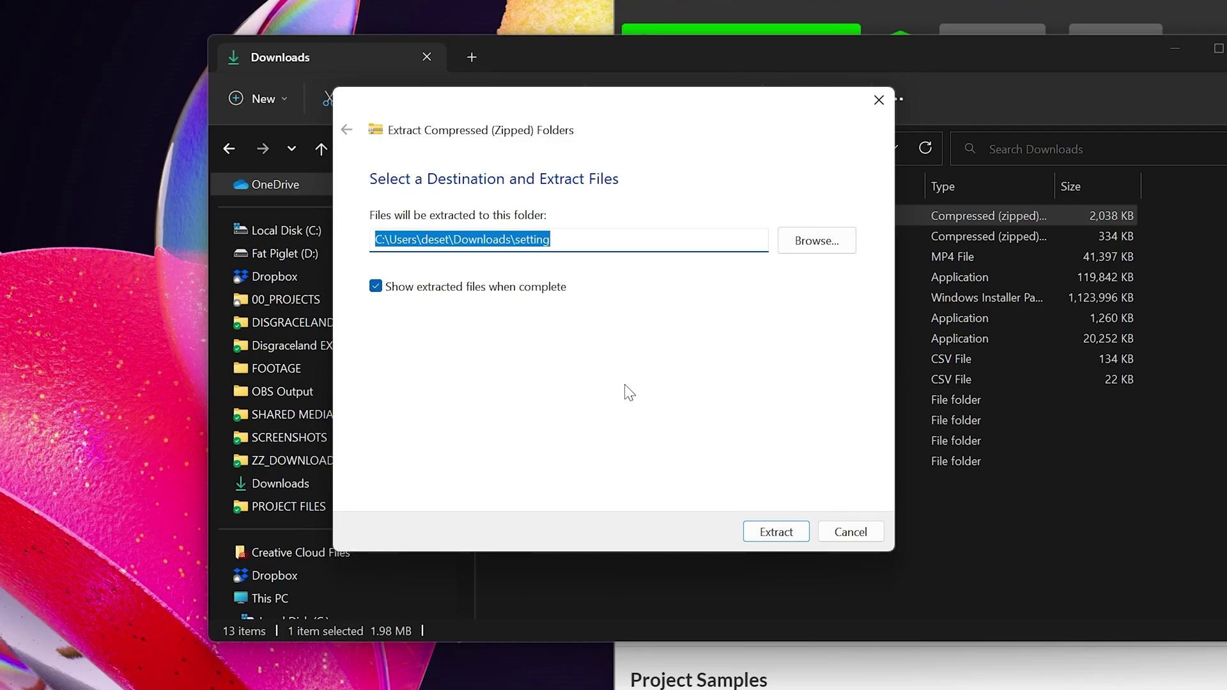
Extract into a new ExtKeys folder created inside C:\Monitor Switching
{"action": "left_click", "coordinate": [817, 241]}
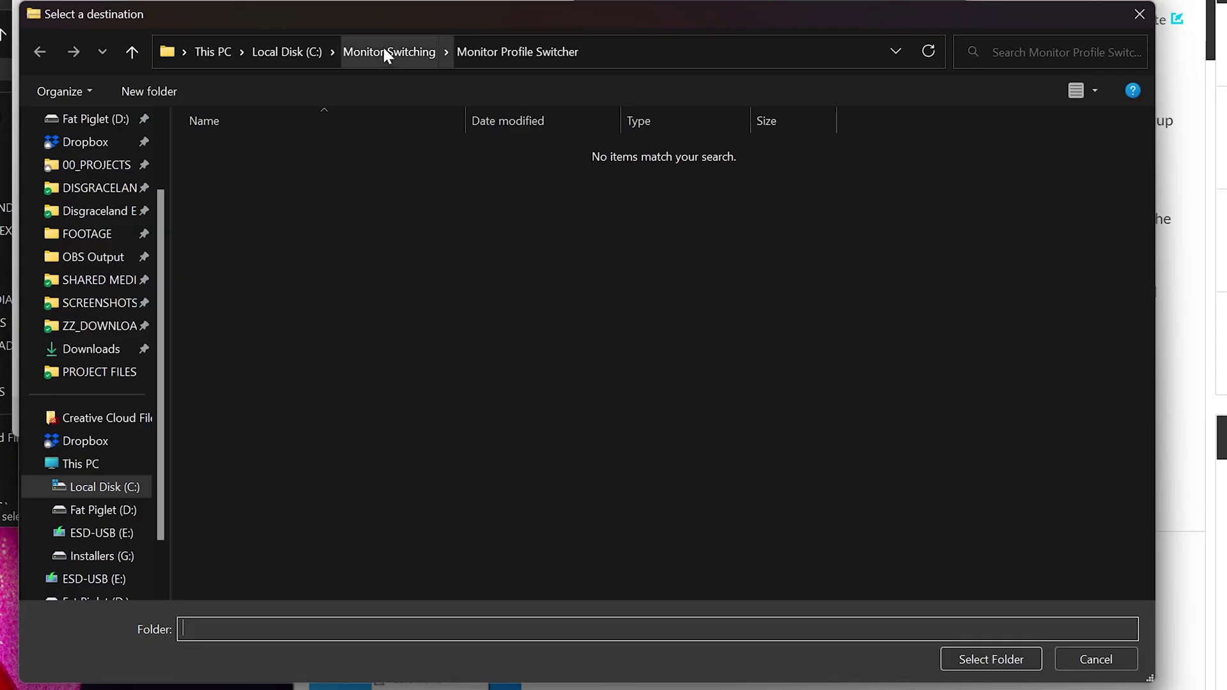
{"action": "left_click", "coordinate": [711, 167]}
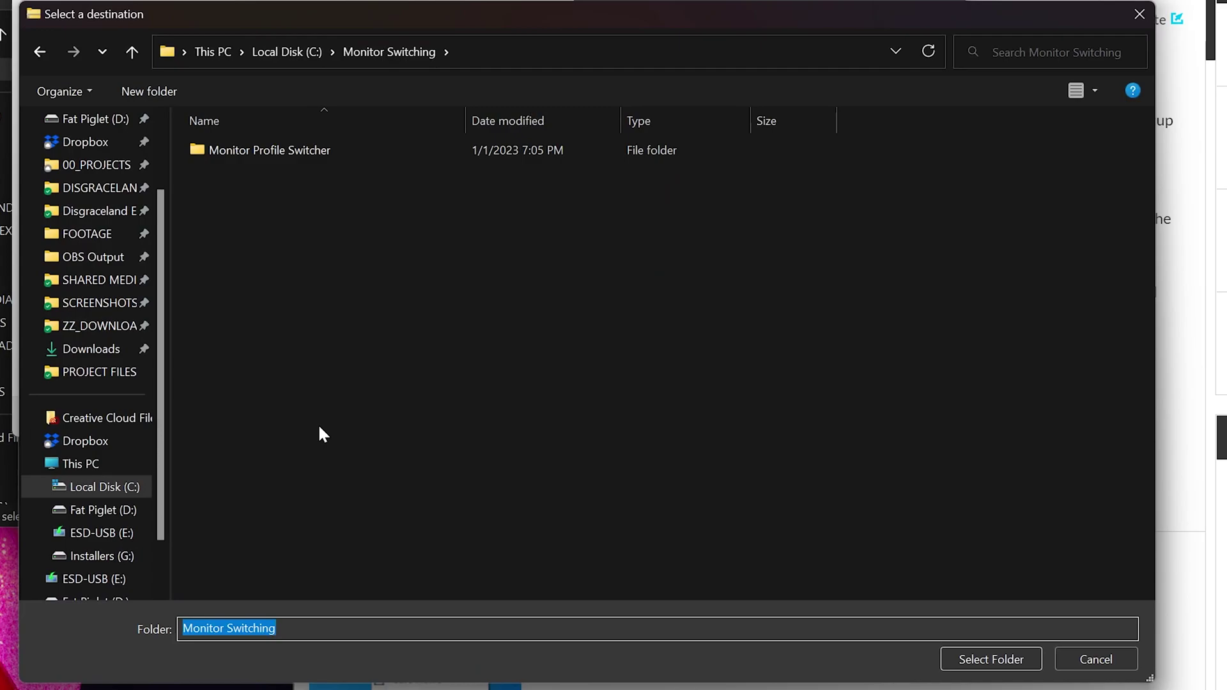
{"action": "left_click", "coordinate": [639, 547]}
{"action": "left_click", "coordinate": [152, 94]}
{"action": "type", "text": "ExtKeys"}
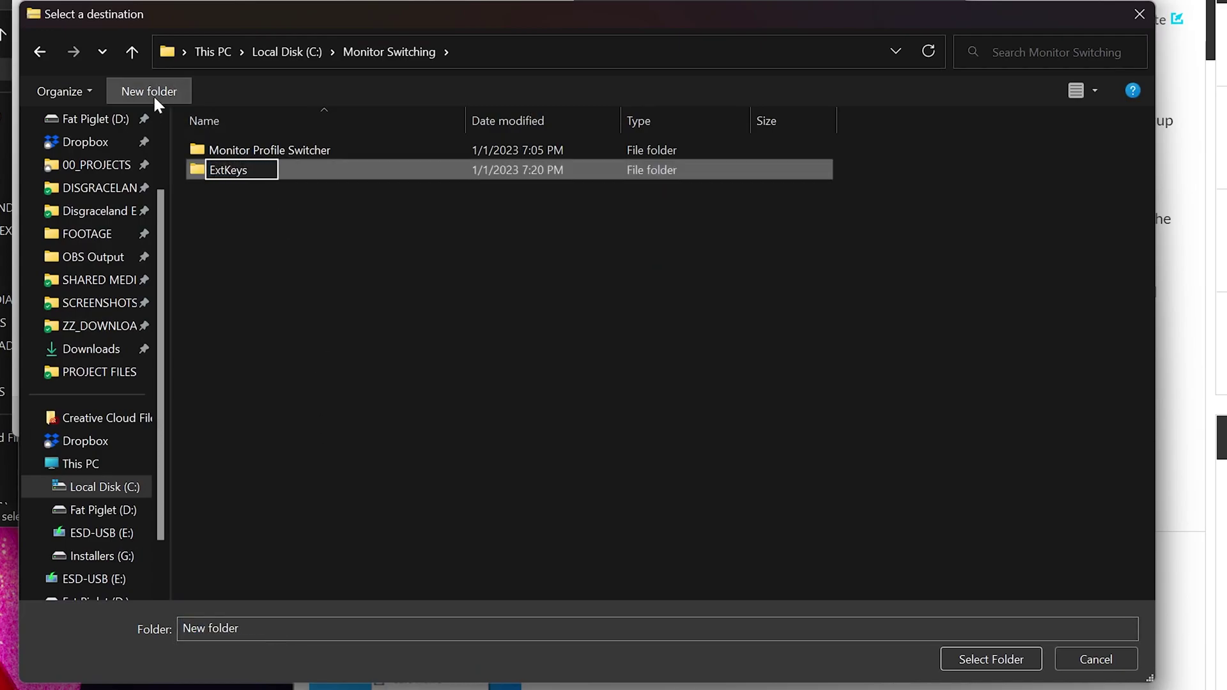
{"action": "left_click", "coordinate": [355, 256]}
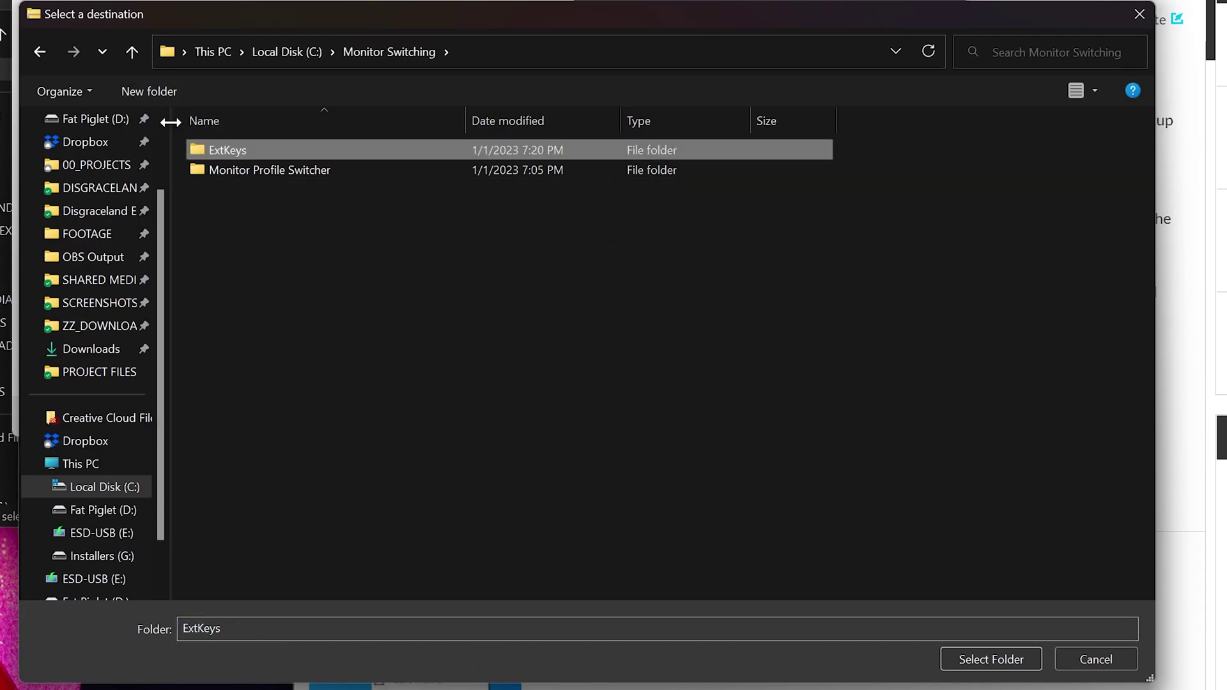
{"action": "double_click", "coordinate": [205, 150]}
{"action": "left_click", "coordinate": [990, 663]}
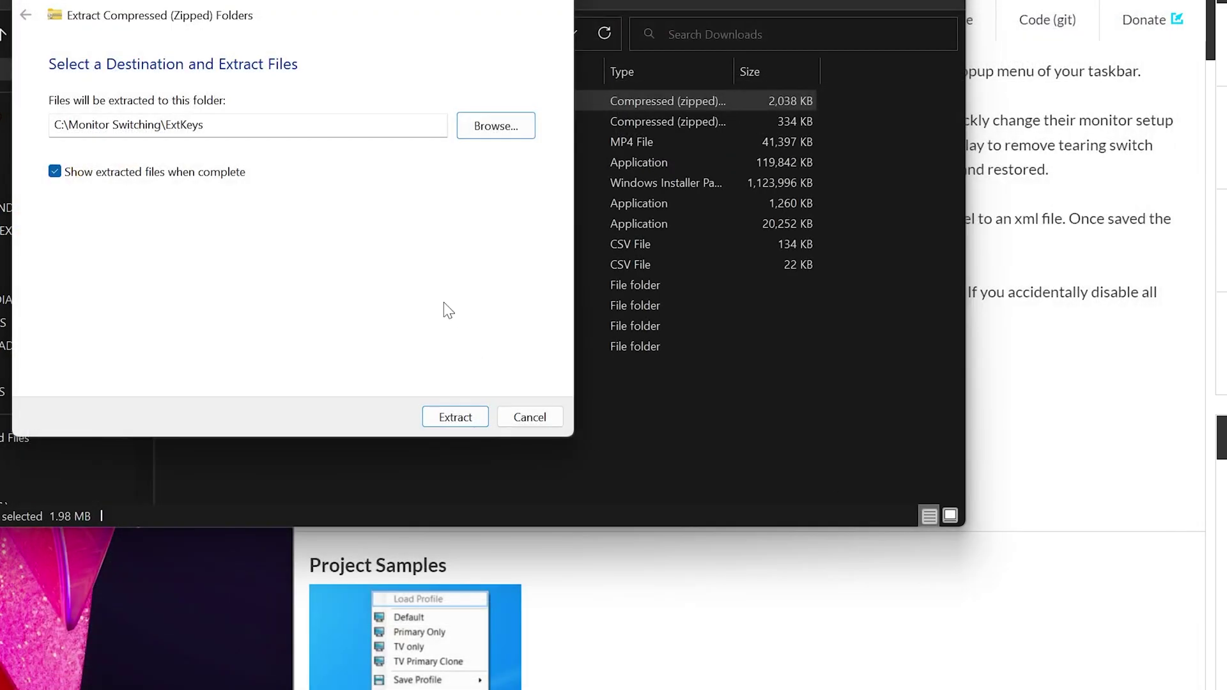
{"action": "left_click", "coordinate": [461, 416]}
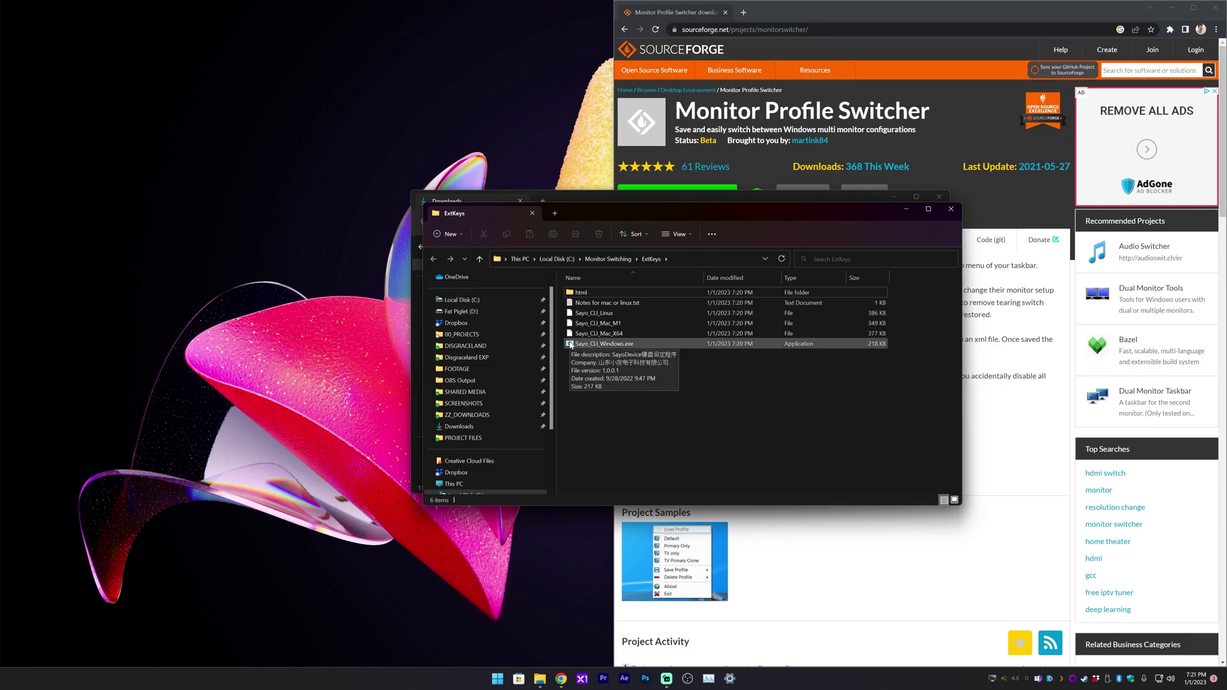
Run Sayo_CLI_Windows.exe past the SmartScreen warning and allow it through the firewall
{"action": "double_click", "coordinate": [571, 345]}
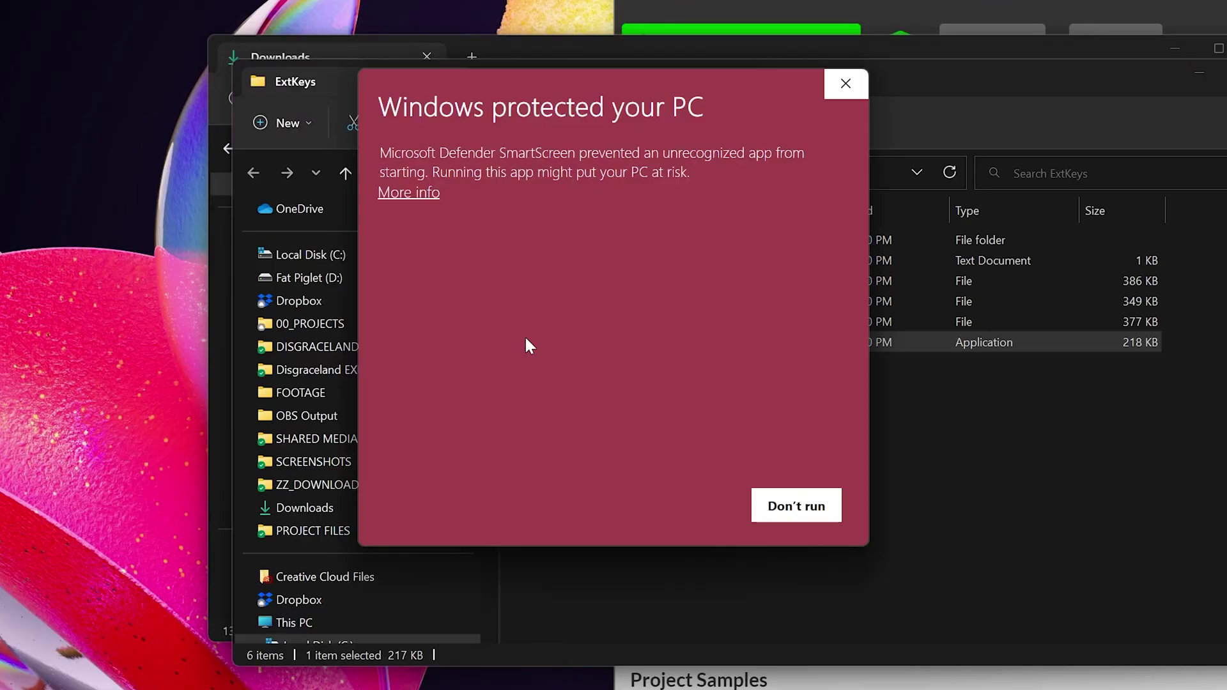
{"action": "left_click", "coordinate": [409, 193]}
{"action": "left_click", "coordinate": [639, 508]}
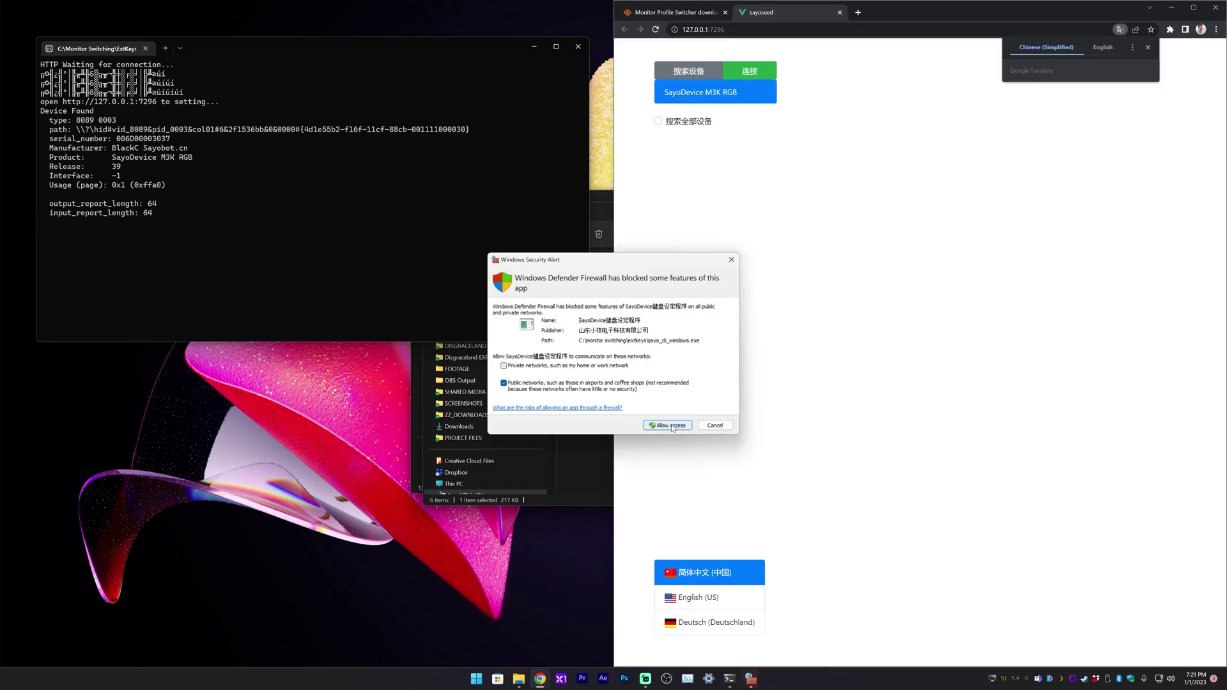
{"action": "left_click", "coordinate": [673, 426]}
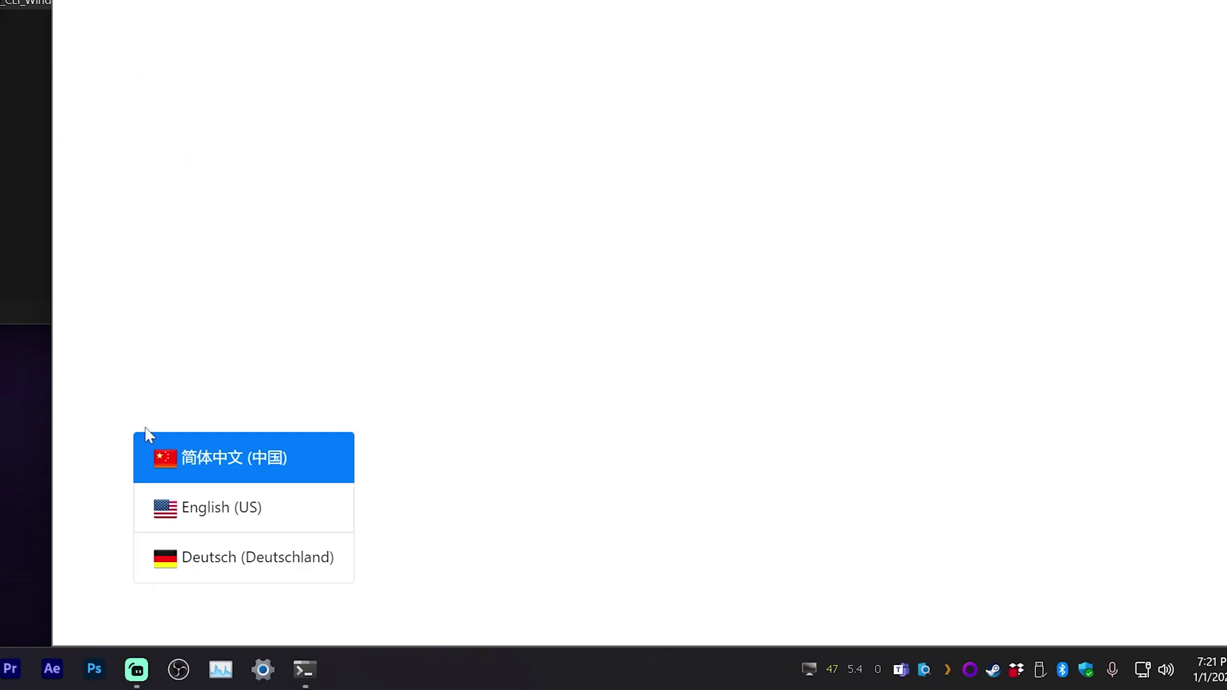
Set the language to English (US) and connect to the SayoDevice M3K RGB
{"action": "left_click", "coordinate": [164, 507]}
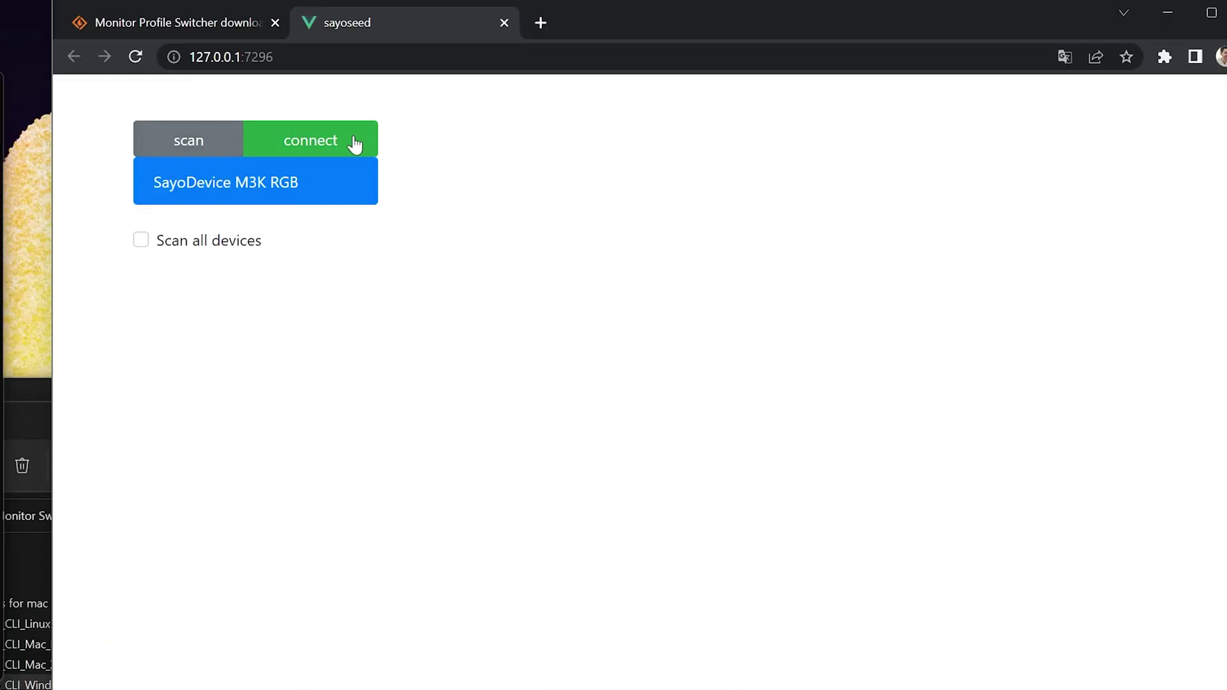
{"action": "left_click", "coordinate": [315, 142]}
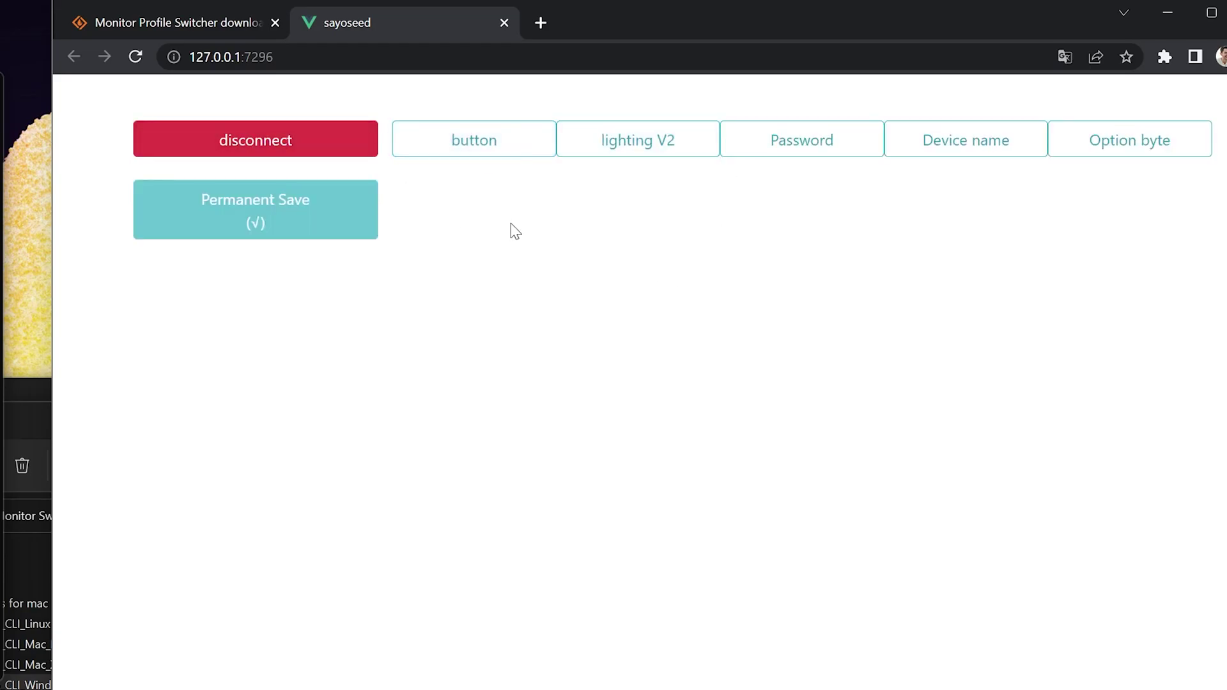
Show the button mappings and give button 3 Left Ctrl and Left Shift modifiers, leaving its key unchanged
{"action": "left_click", "coordinate": [491, 145]}
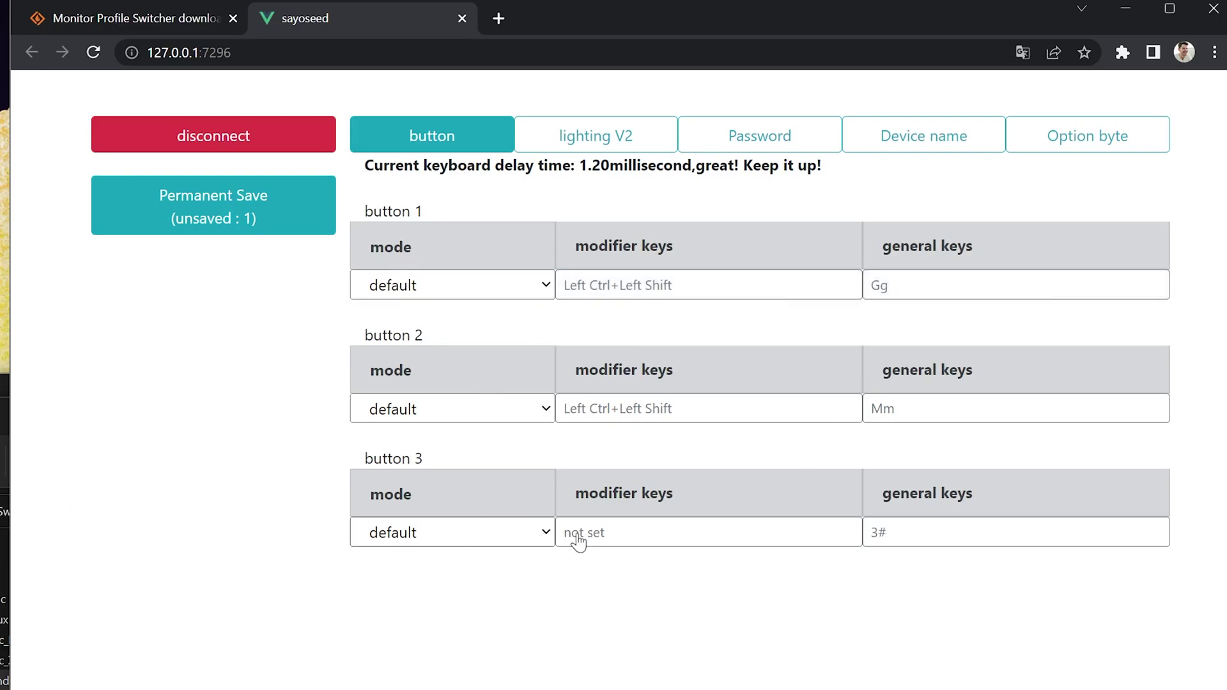
{"action": "left_click", "coordinate": [634, 547]}
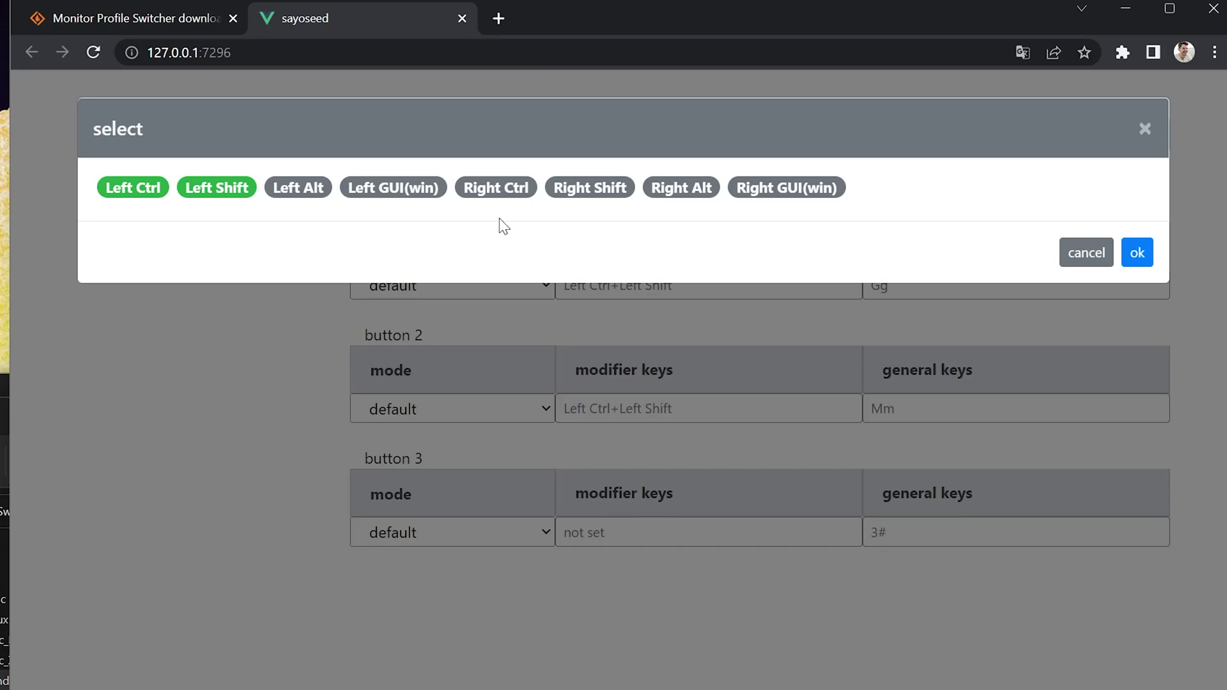
{"action": "left_click", "coordinate": [1137, 253]}
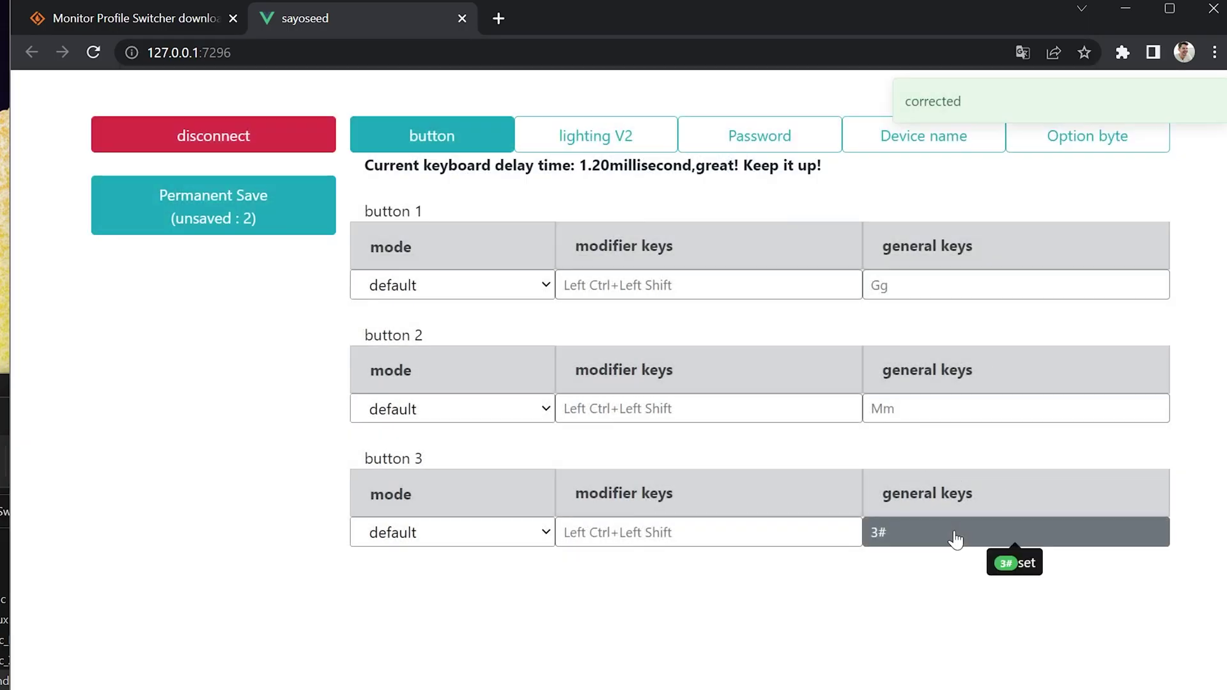
{"action": "left_click", "coordinate": [932, 539]}
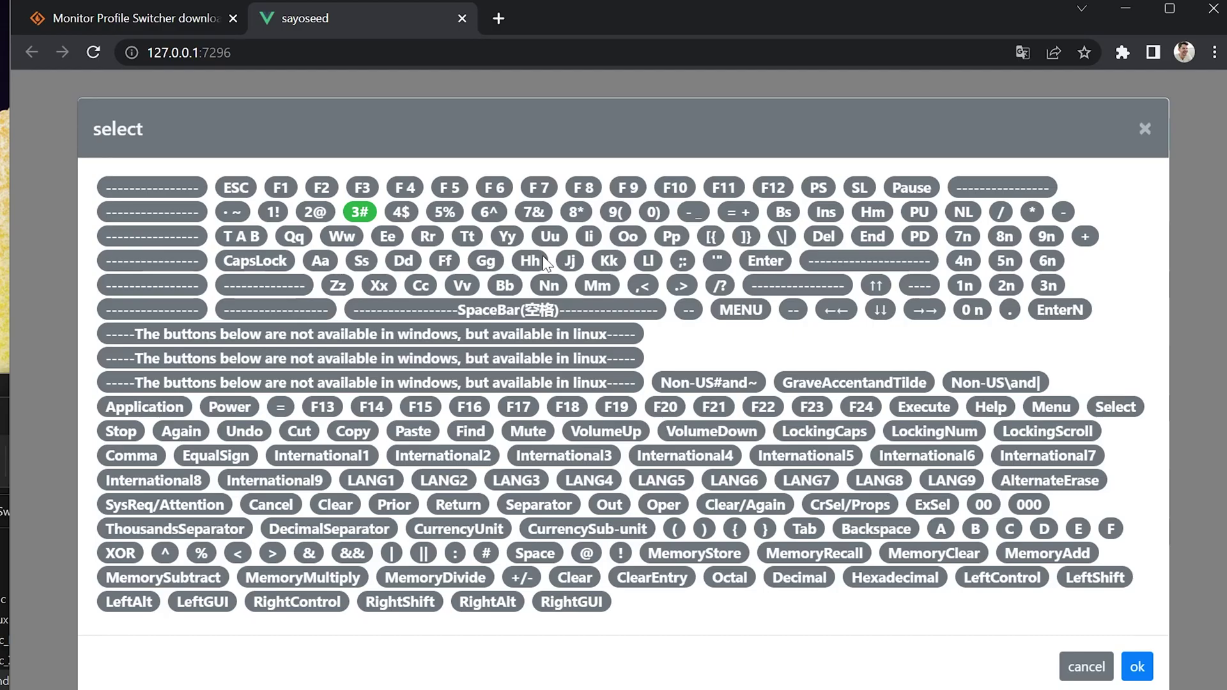
{"action": "left_click", "coordinate": [1089, 668]}
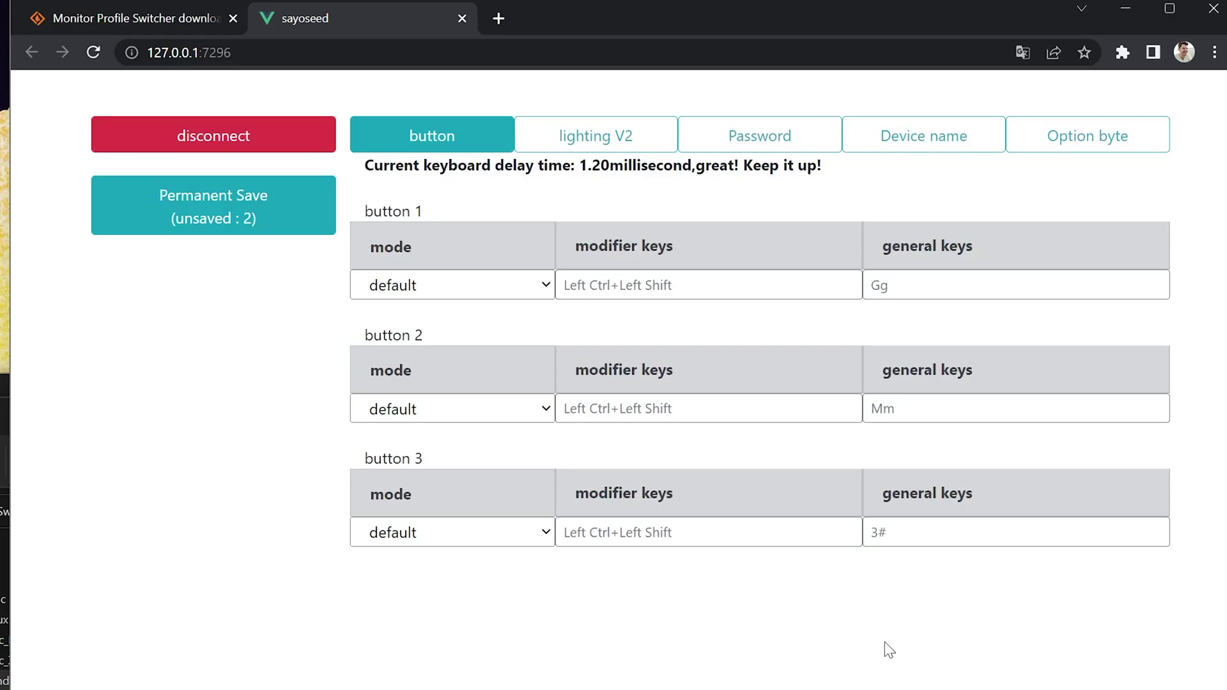
Reset button 3's modifiers to not set and permanently save the mappings to the keypad
{"action": "left_click", "coordinate": [681, 529]}
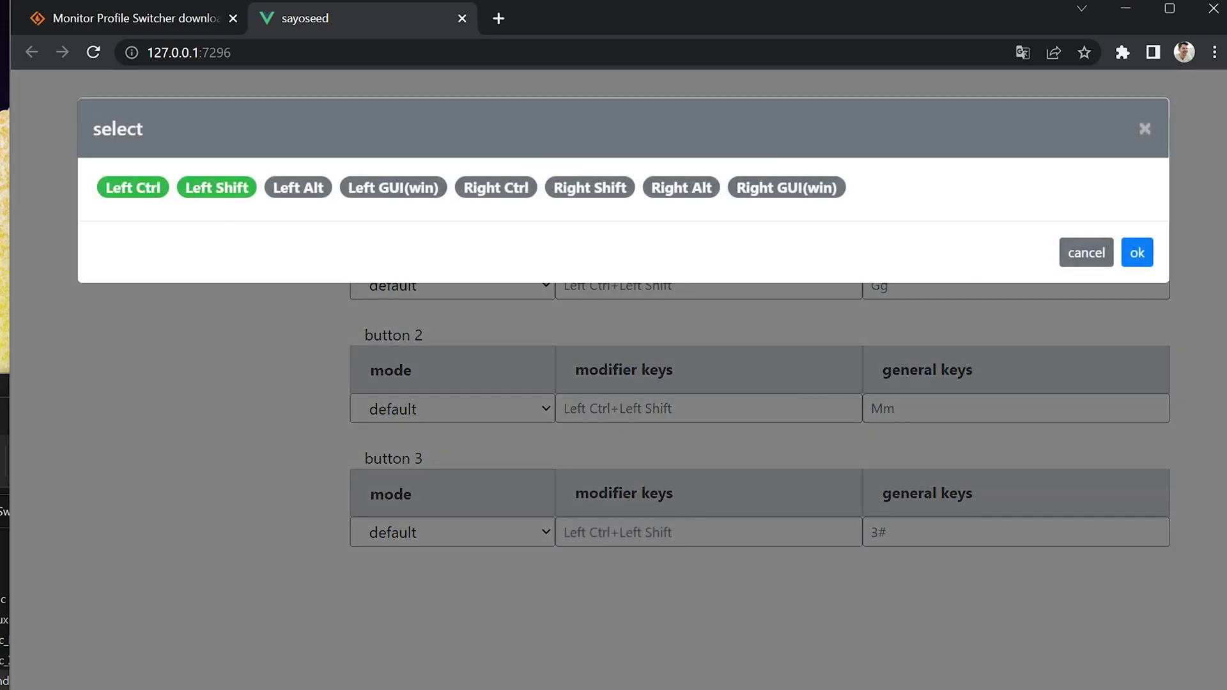
{"action": "left_click", "coordinate": [1126, 255]}
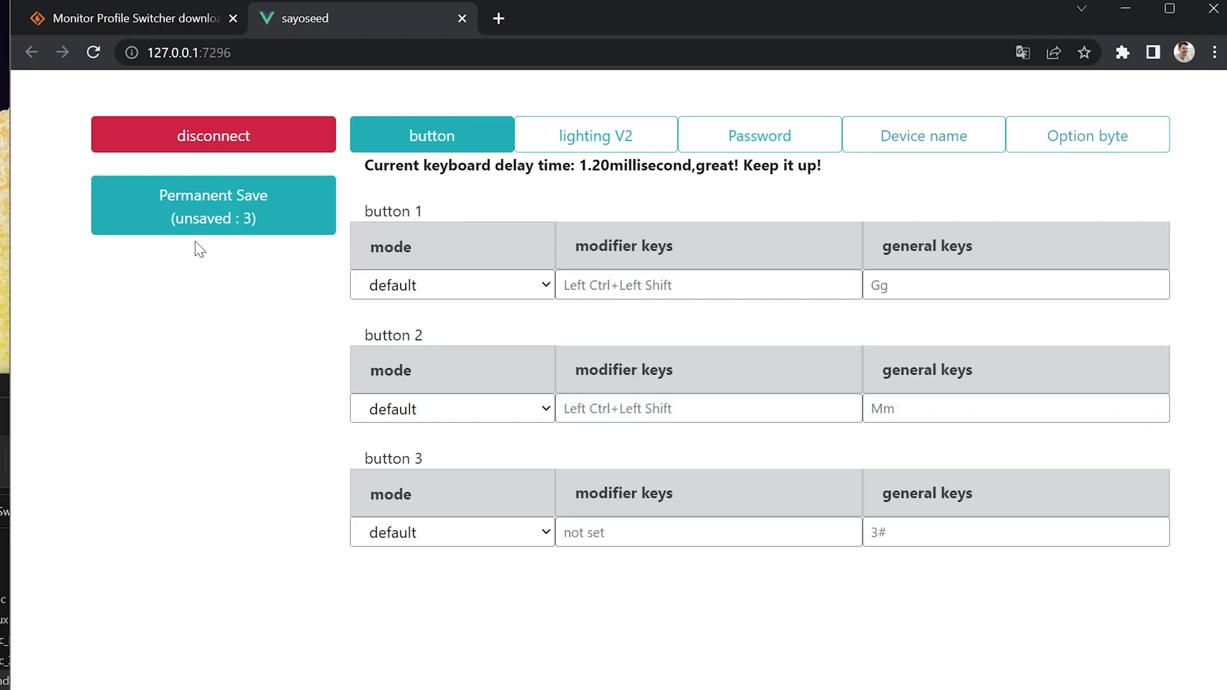
{"action": "left_click", "coordinate": [218, 220]}
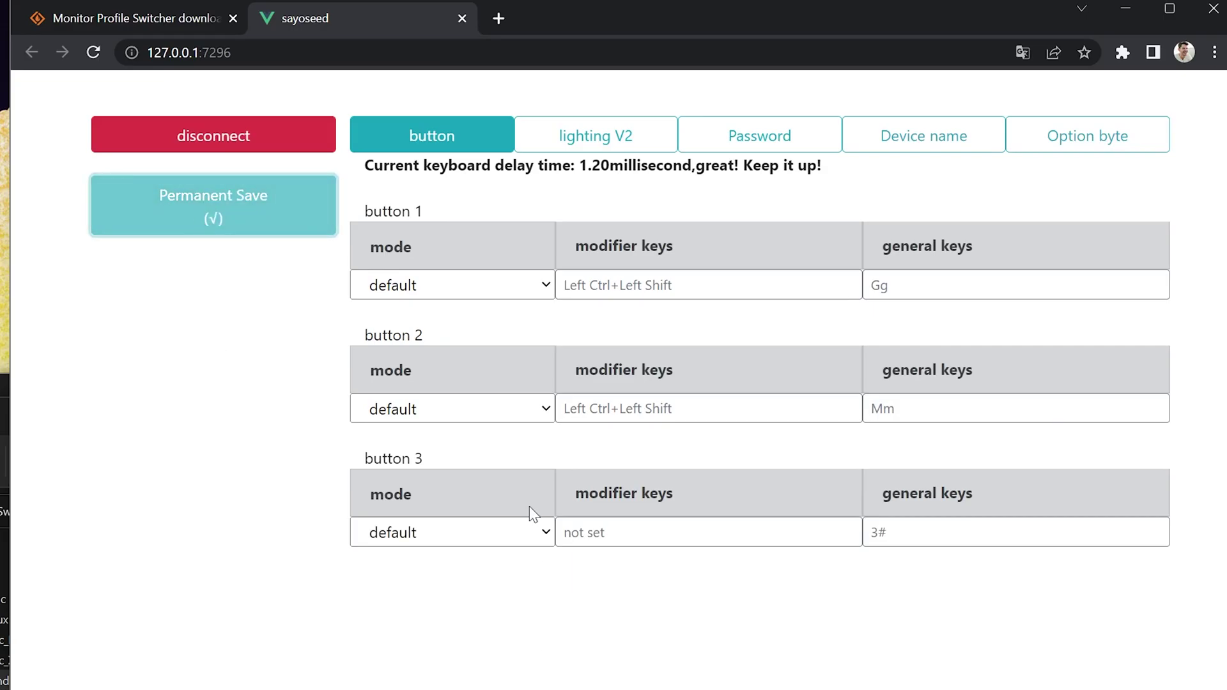
Show the lighting V2 settings and open the mode list for lighting V2 1
{"action": "left_click", "coordinate": [602, 141]}
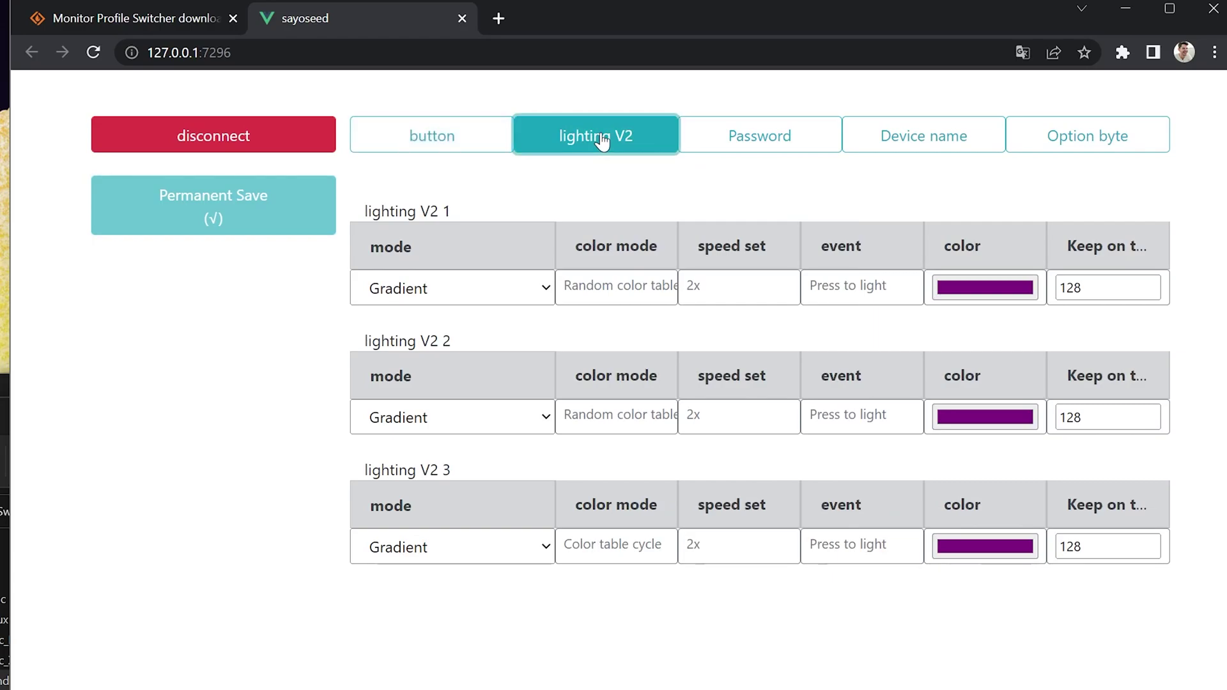
{"action": "left_click", "coordinate": [515, 288]}
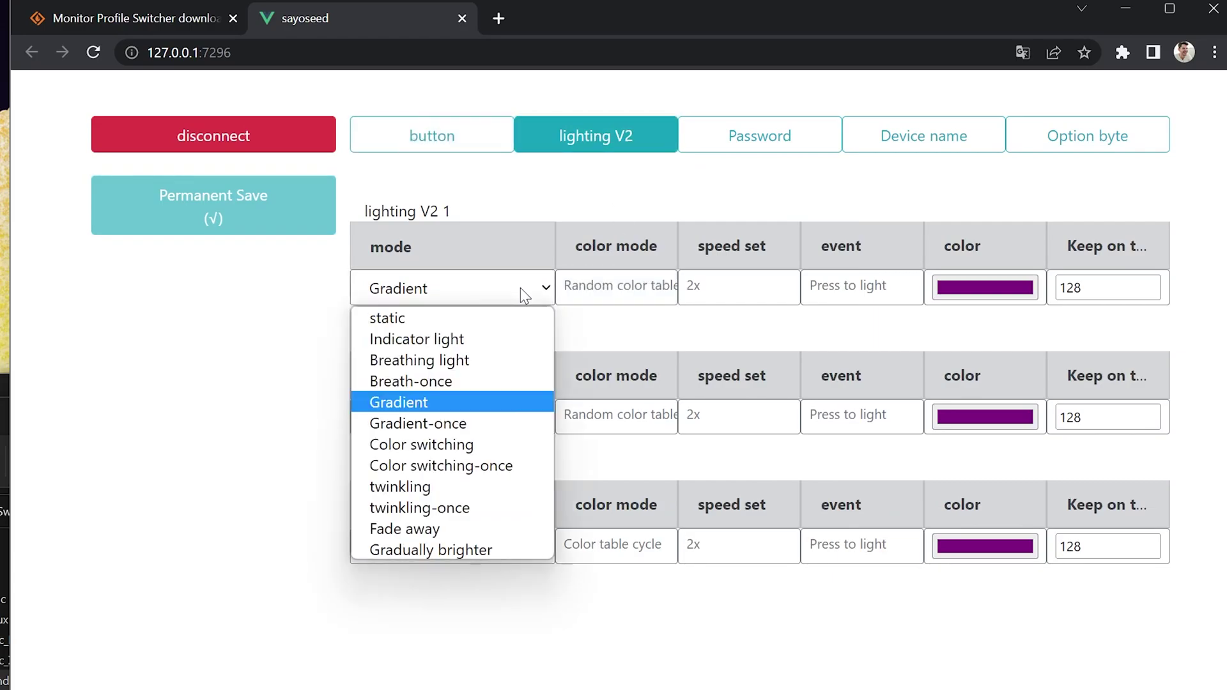